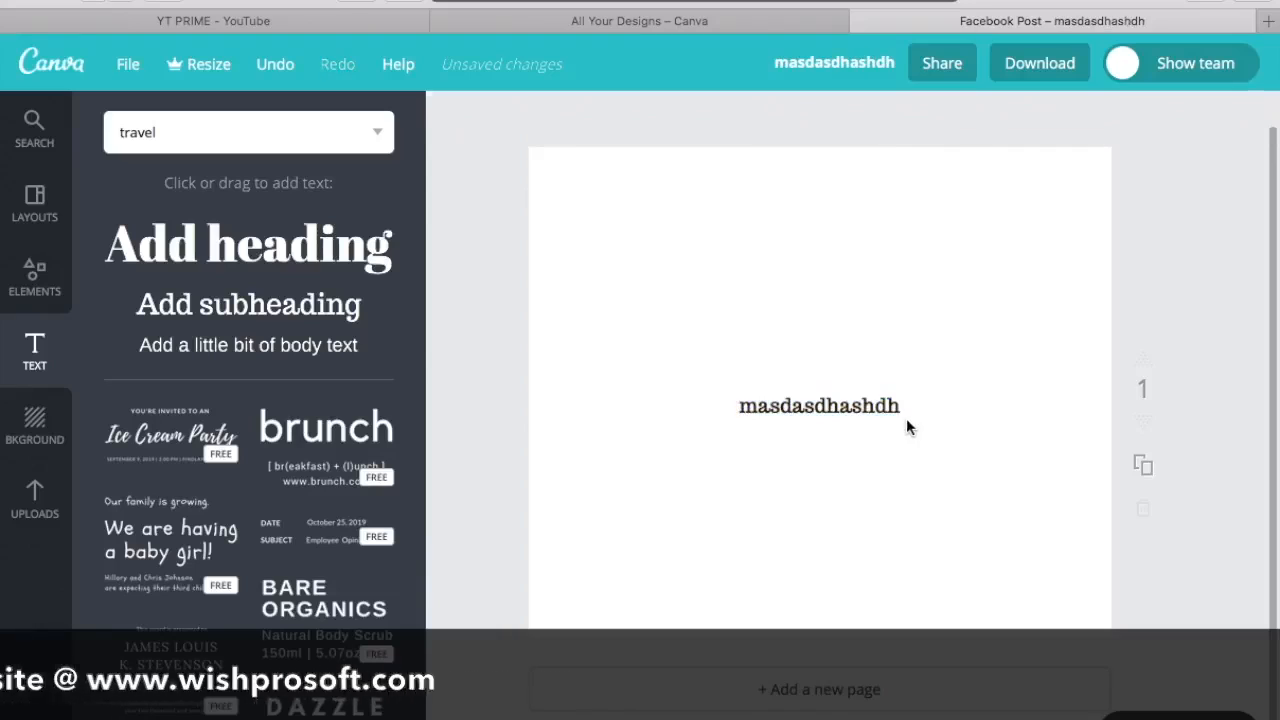
Step: Delete the existing text from the blank page and apply the free "visit REYKJAVIK" layout
{"action": "left_click", "coordinate": [834, 400]}
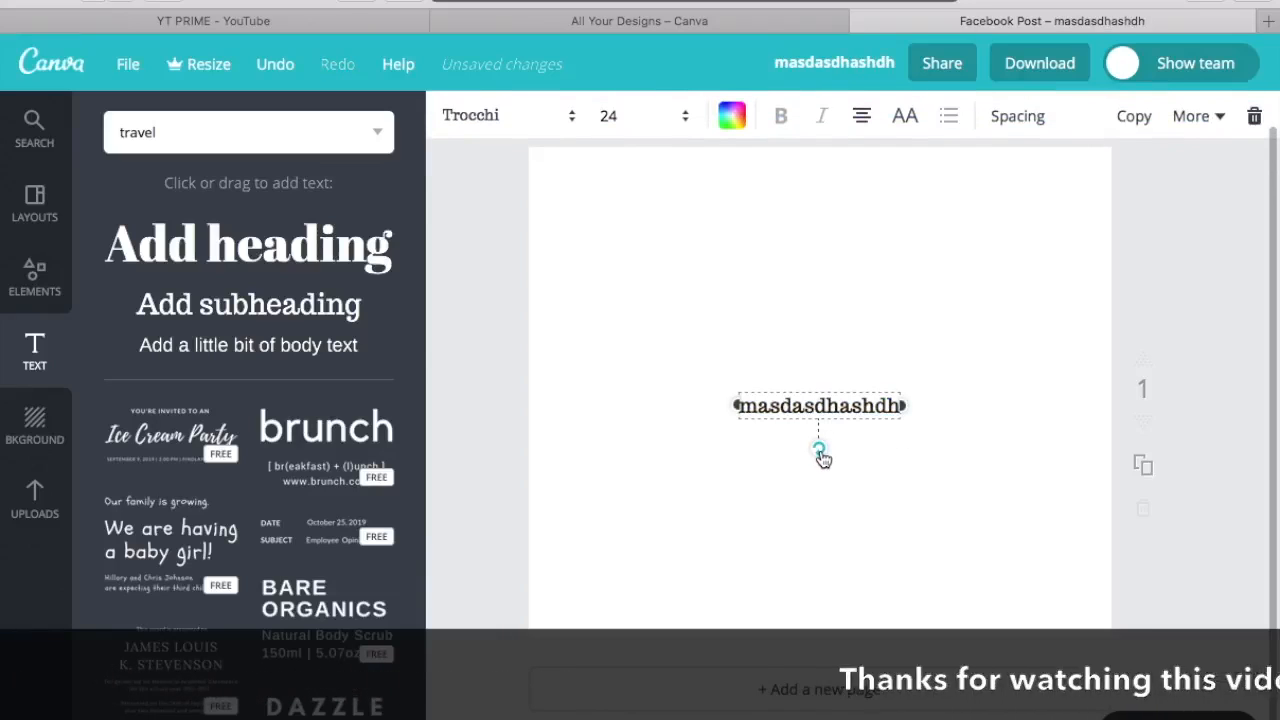
{"action": "key", "text": "Delete"}
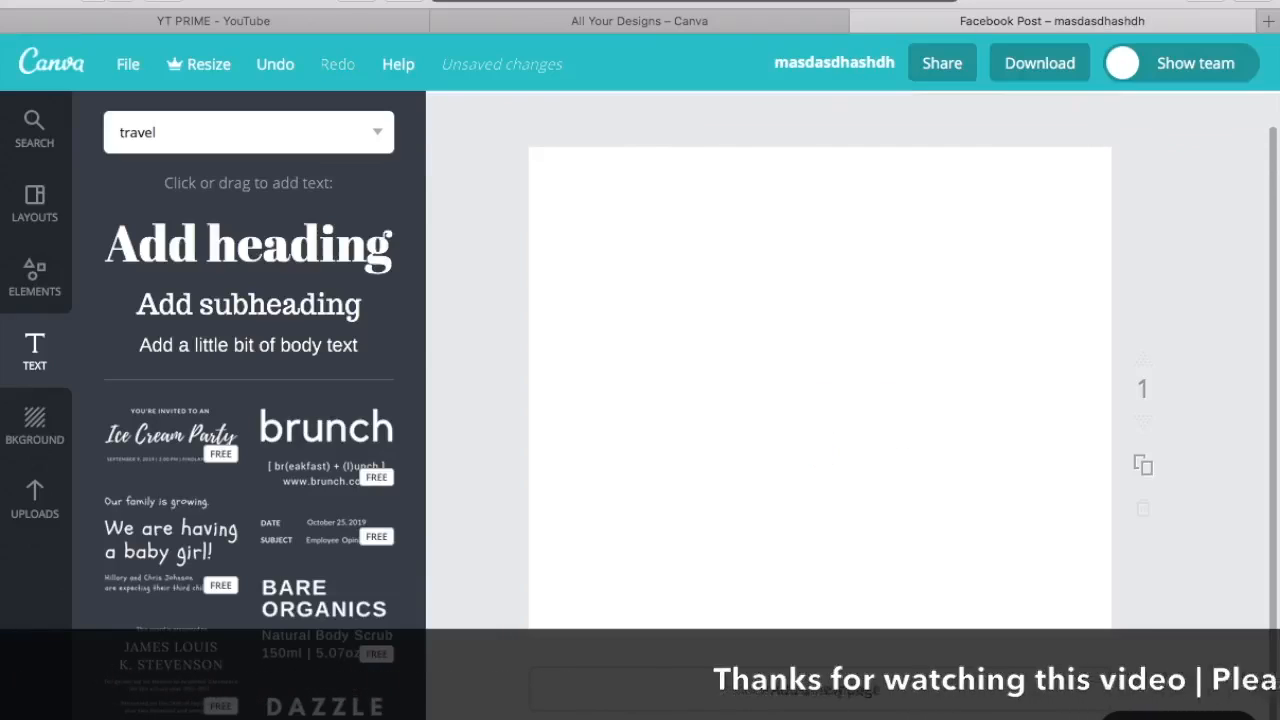
{"action": "left_click", "coordinate": [30, 190]}
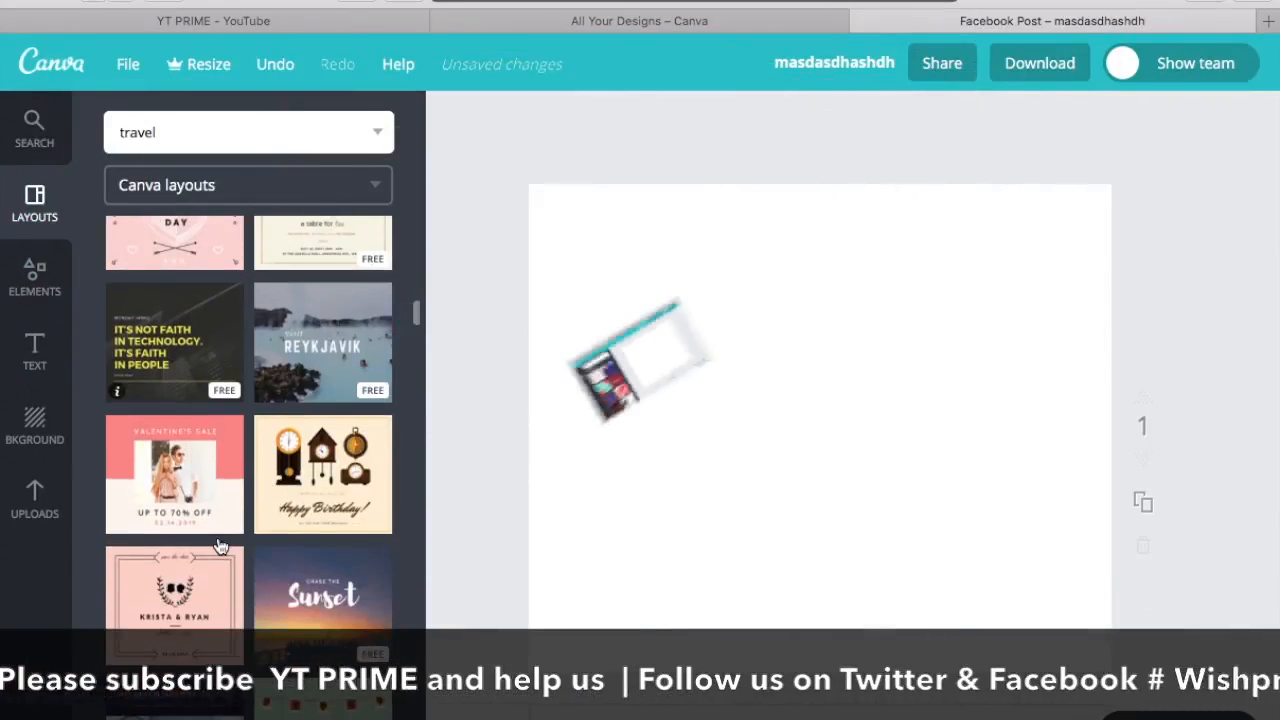
{"action": "scroll", "coordinate": [217, 535], "scroll_direction": "up", "scroll_amount": 3}
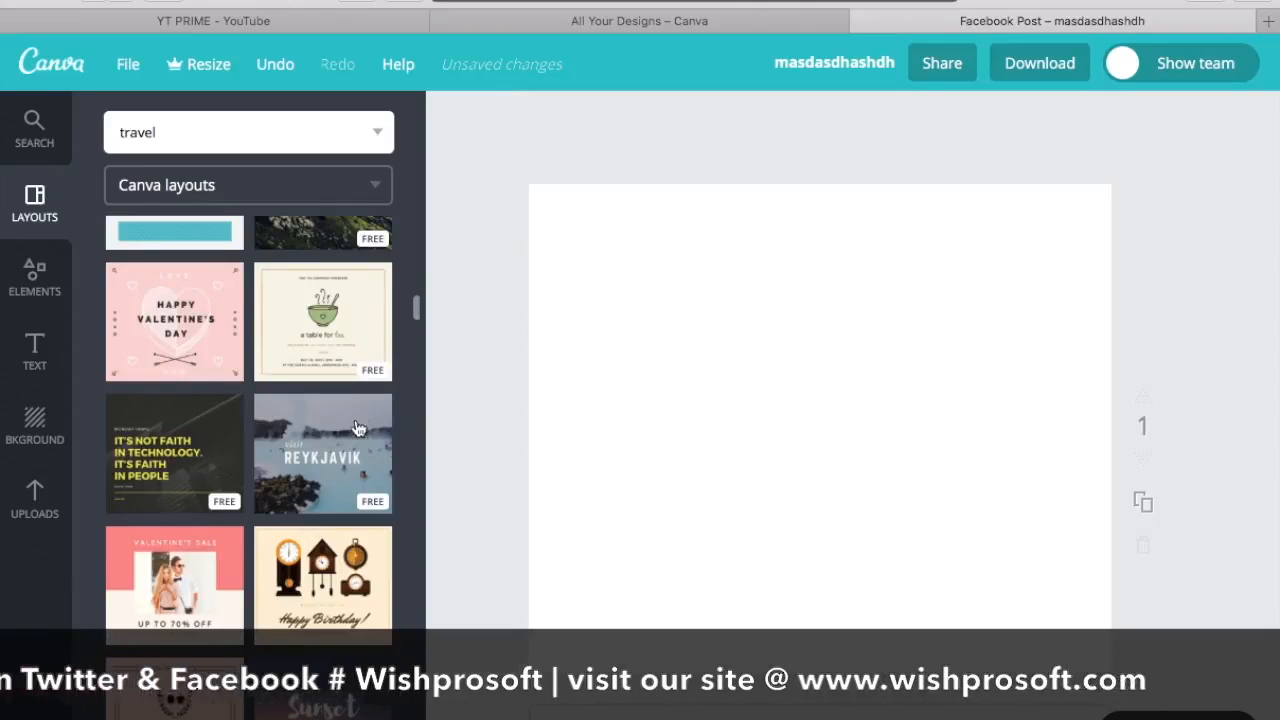
{"action": "left_click", "coordinate": [318, 476]}
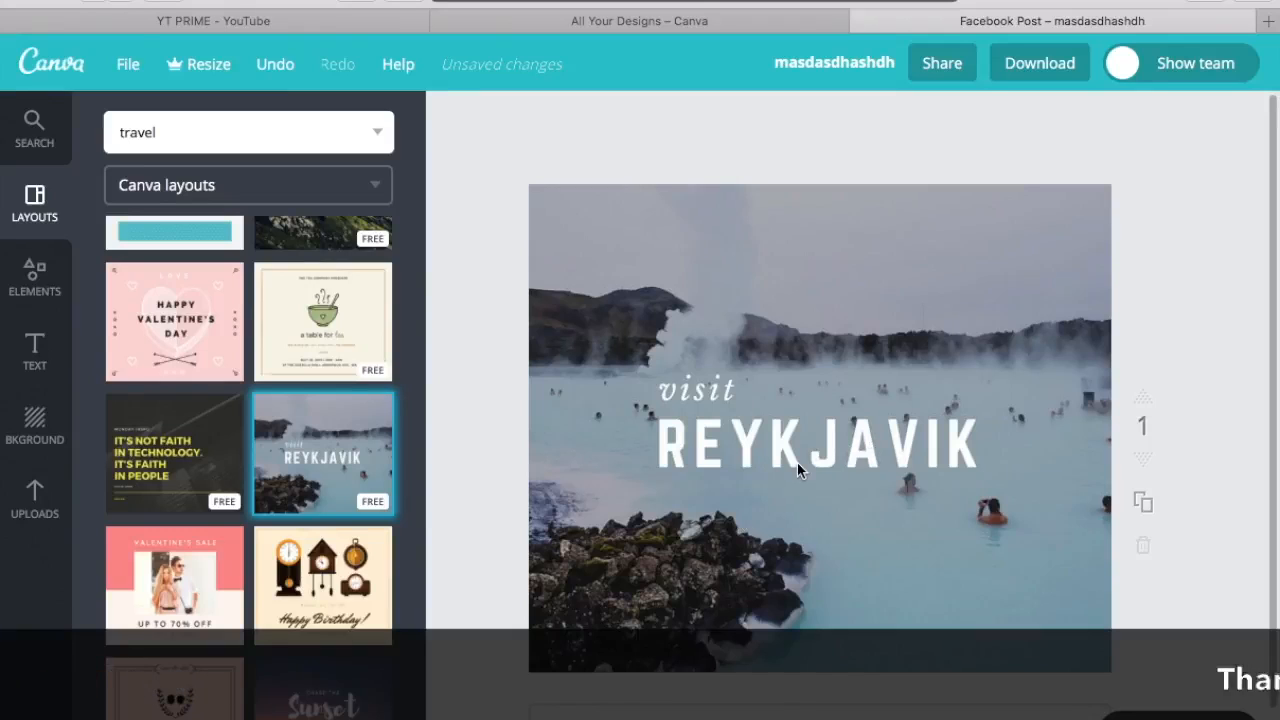
Step: Replace the layout's "REYKJAVIK" title with "YOHOTRIP.COM"
{"action": "left_click", "coordinate": [830, 453]}
{"action": "left_click", "coordinate": [960, 425]}
{"action": "double_click", "coordinate": [975, 425]}
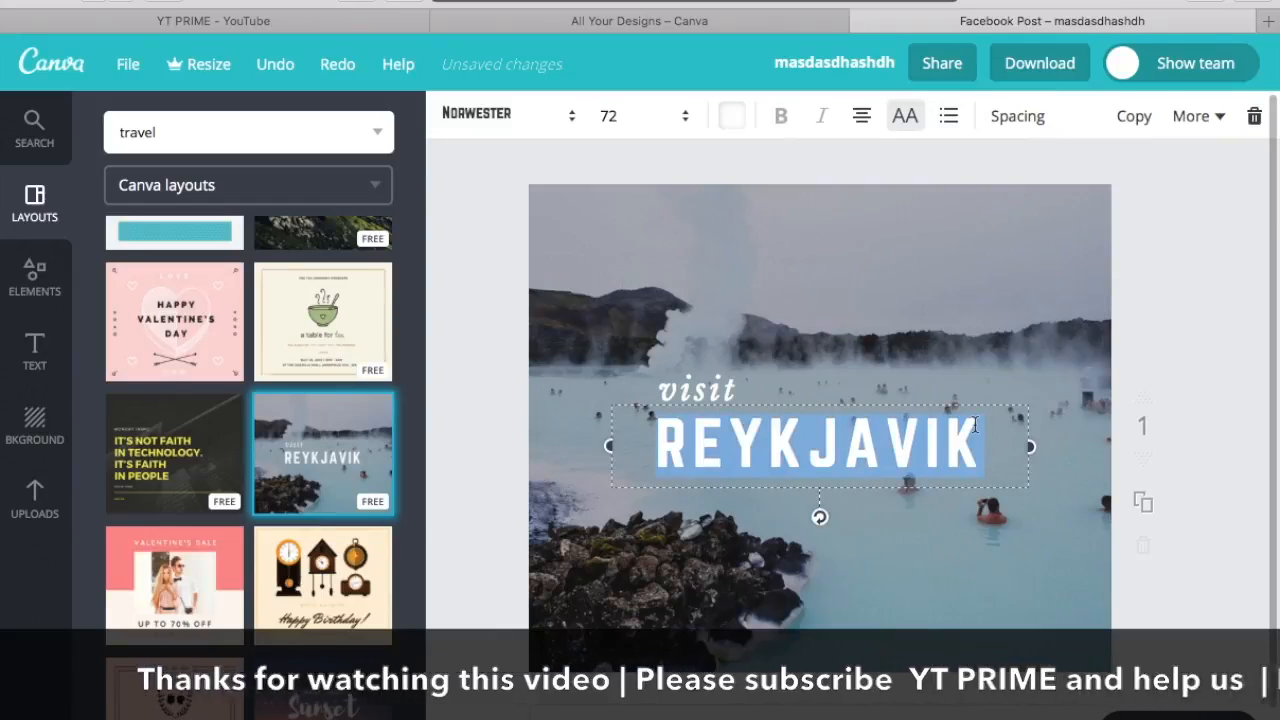
{"action": "type", "text": "YOHO"}
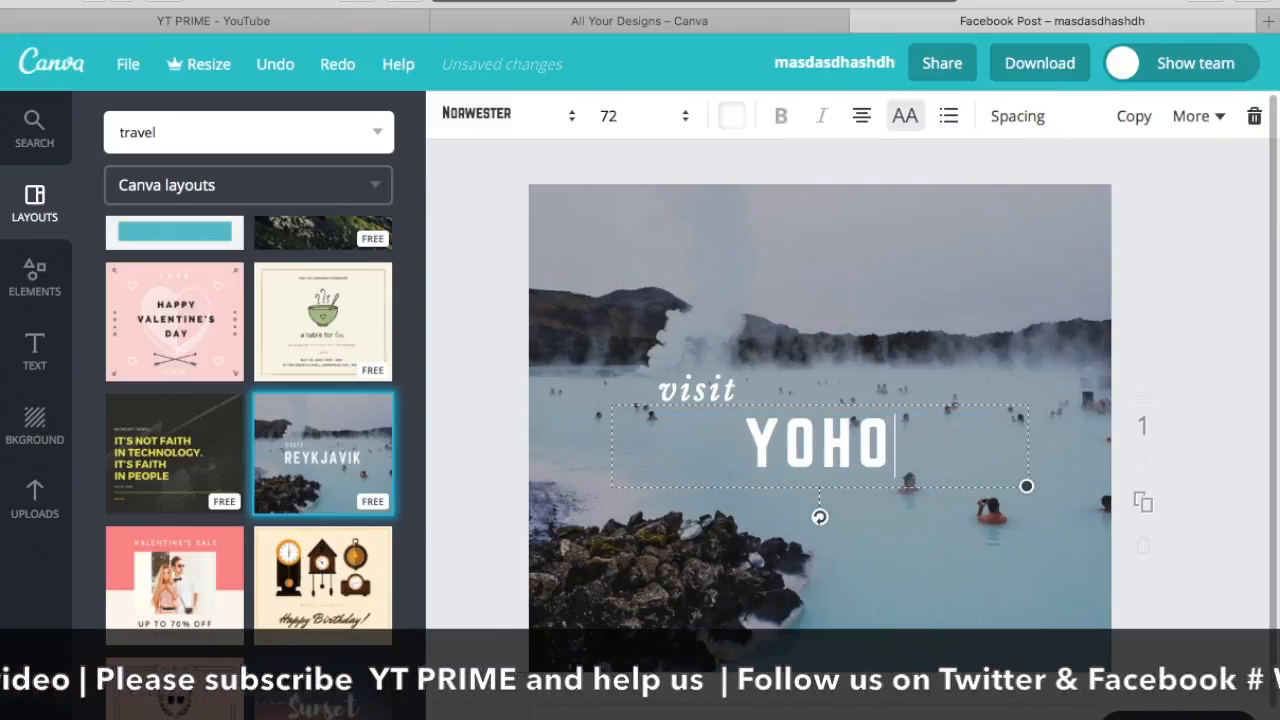
{"action": "type", "text": " TIP"}
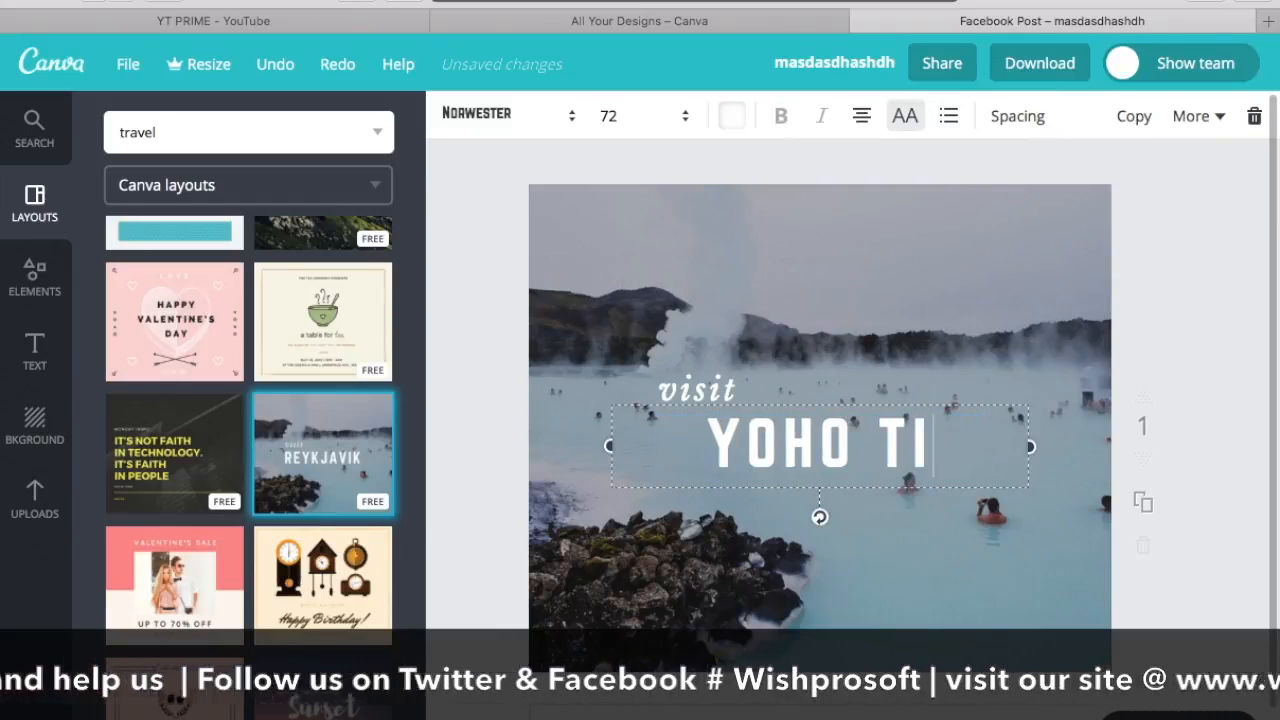
{"action": "key", "text": "BackSpace"}
{"action": "key", "text": "BackSpace"}
{"action": "type", "text": "RIP"}
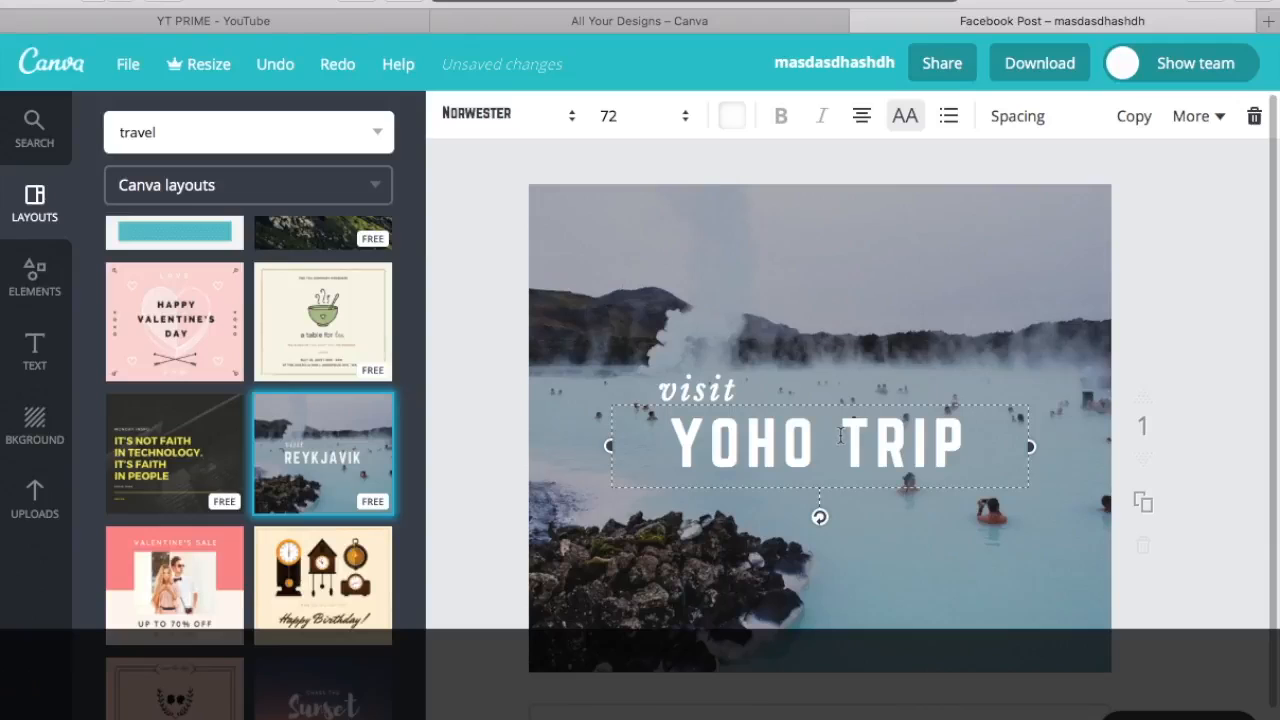
{"action": "key", "text": "BackSpace"}
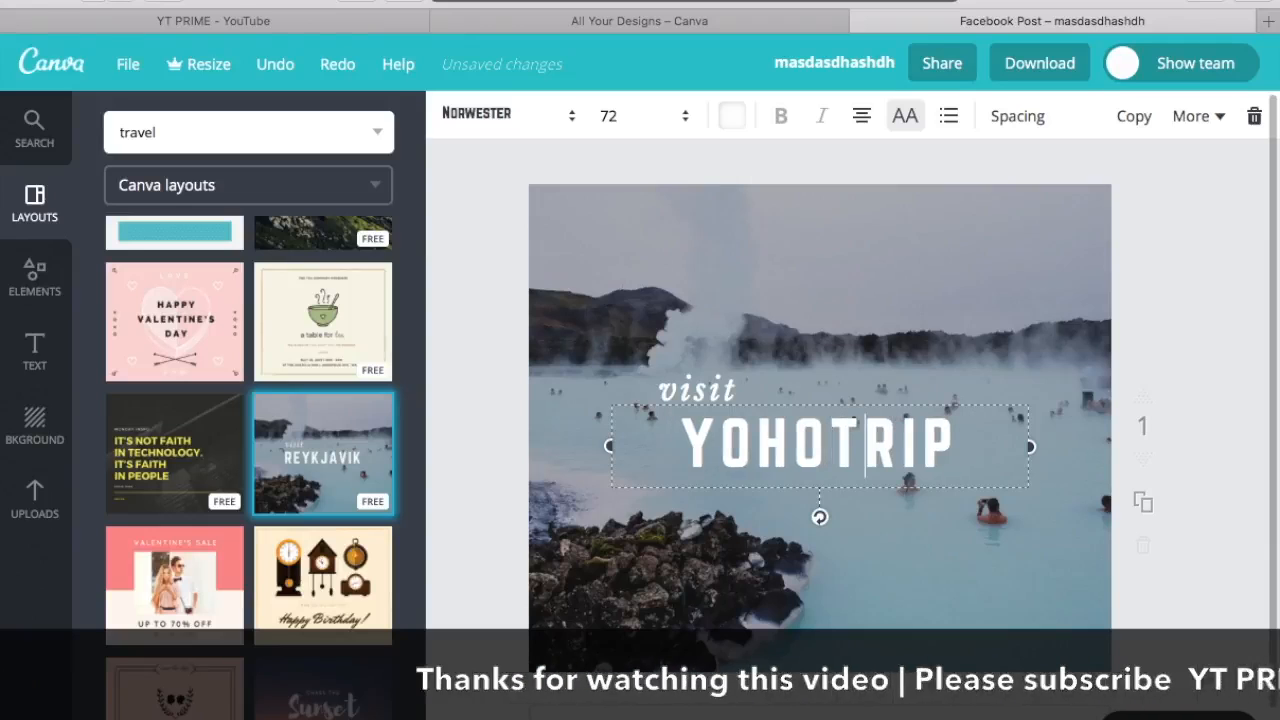
{"action": "type", "text": ".COM"}
{"action": "left_click", "coordinate": [1228, 388]}
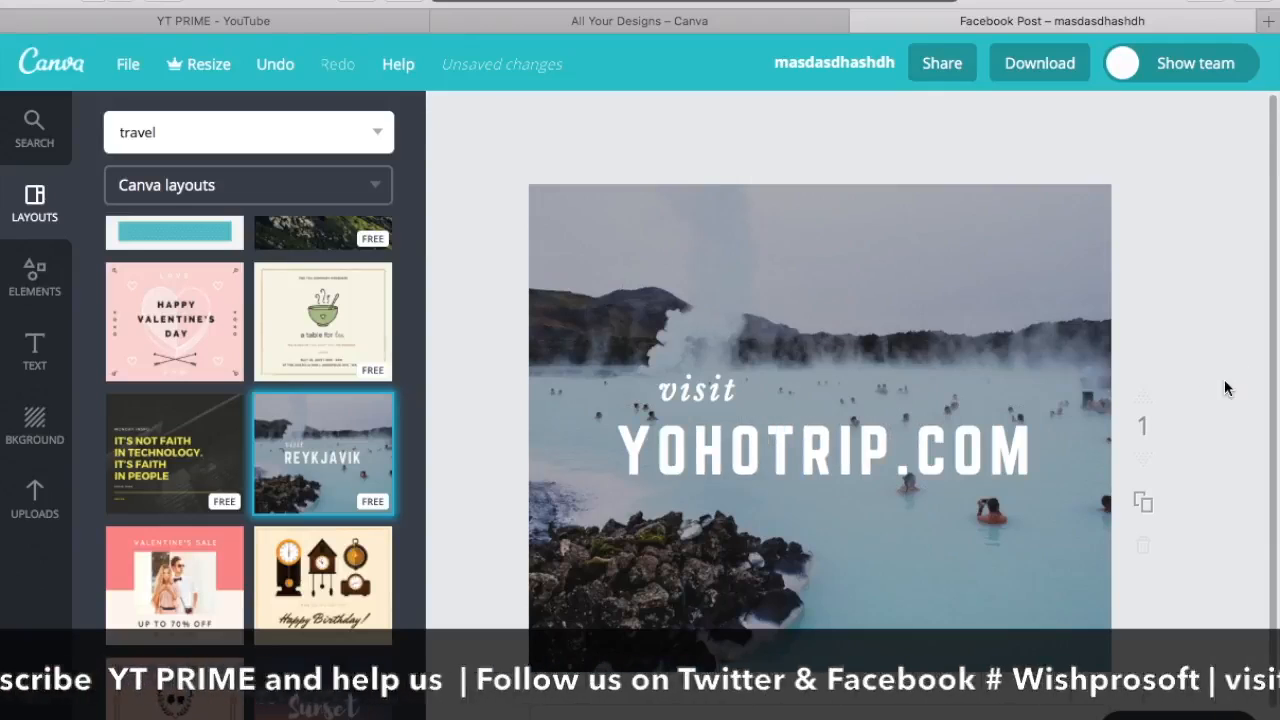
Step: Add a heading to the design that reads "Compare and save on flights and hotels"
{"action": "left_click", "coordinate": [30, 360]}
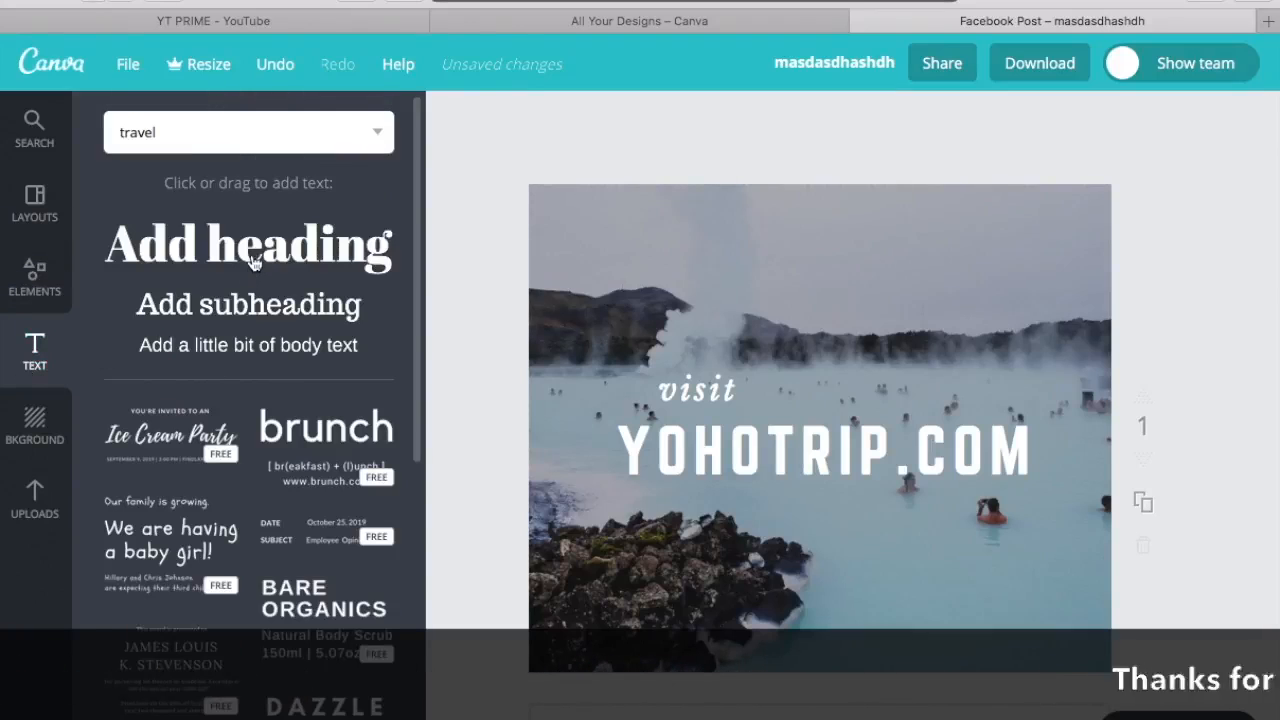
{"action": "left_click", "coordinate": [253, 262]}
{"action": "double_click", "coordinate": [803, 456]}
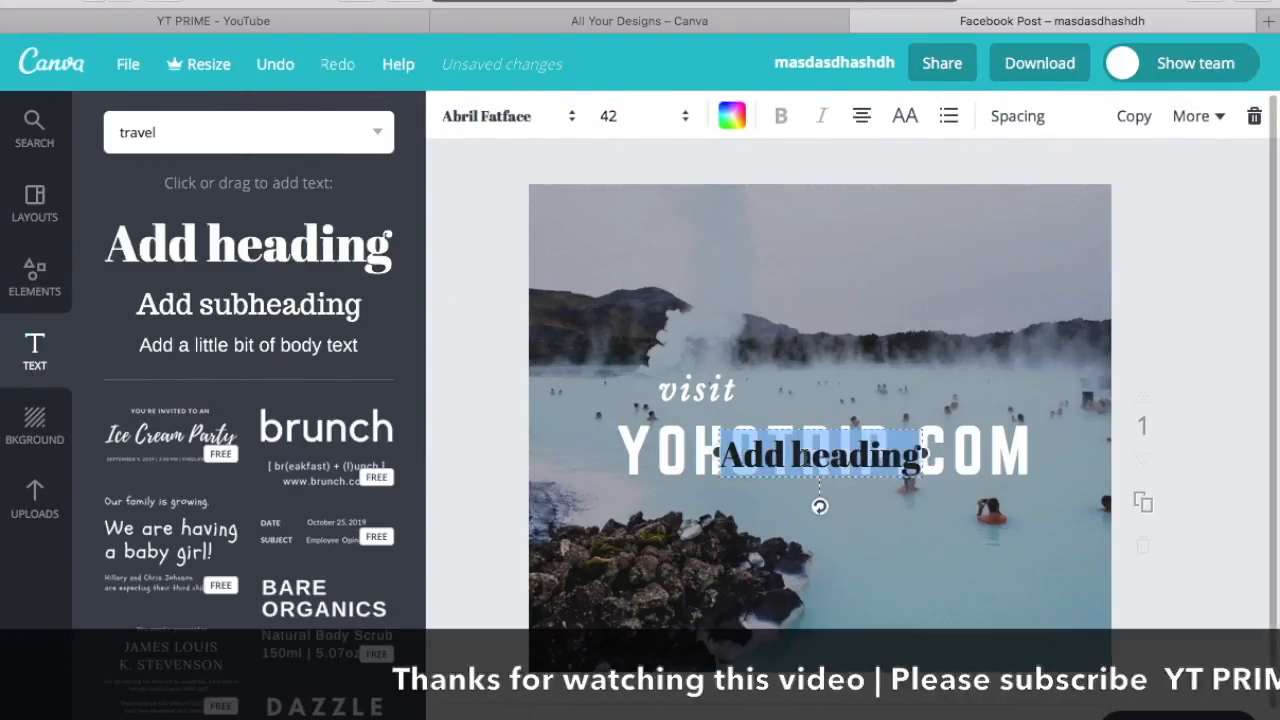
{"action": "key", "text": "BackSpace"}
{"action": "type", "text": "Co"}
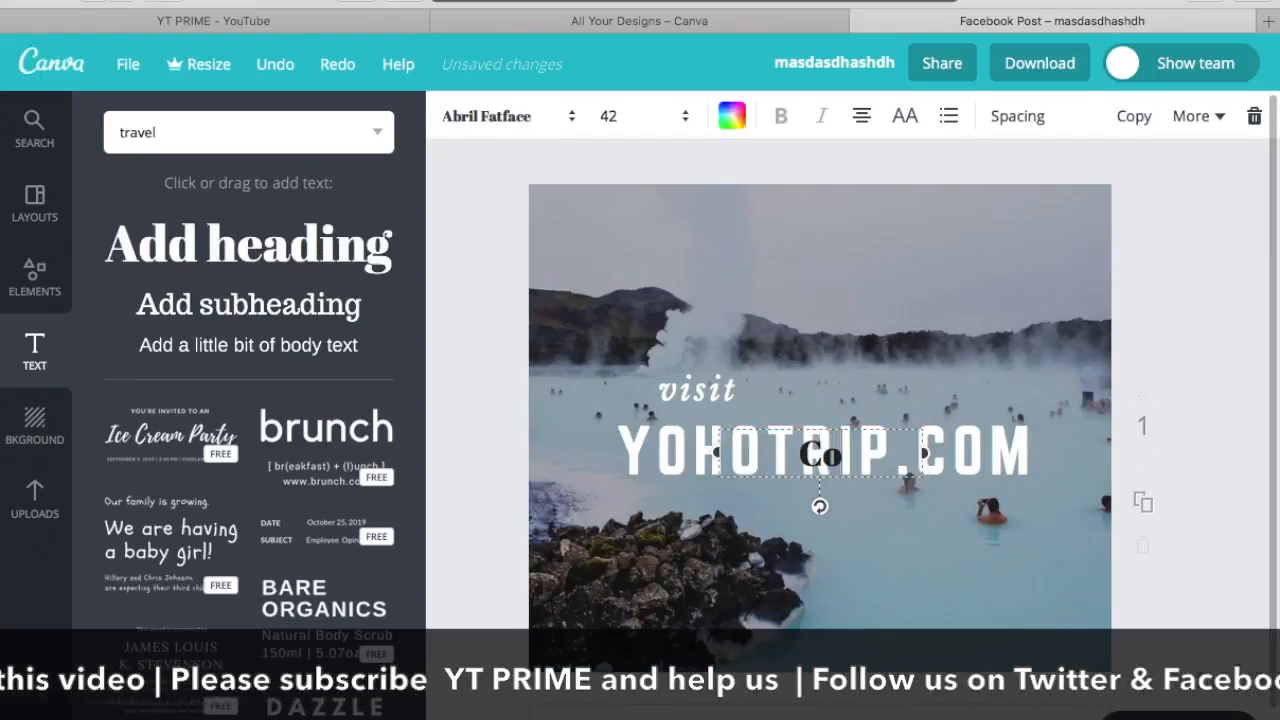
{"action": "type", "text": "mpa"}
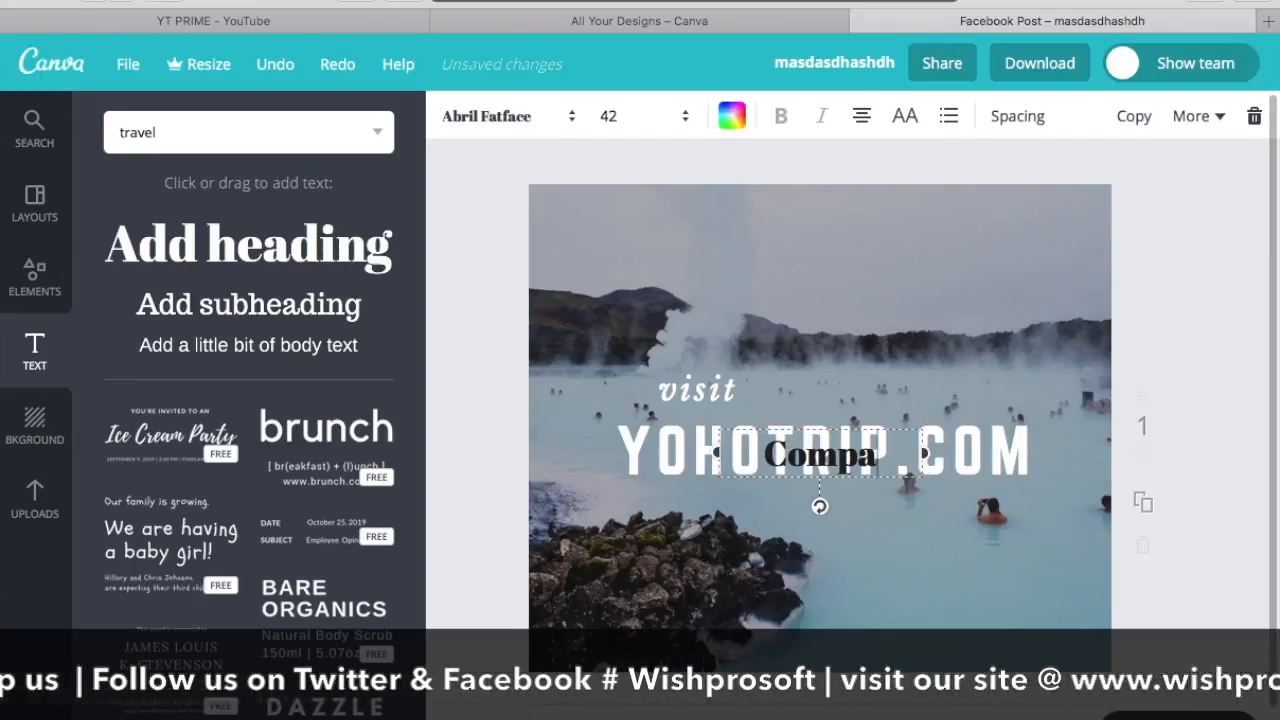
{"action": "type", "text": "re a"}
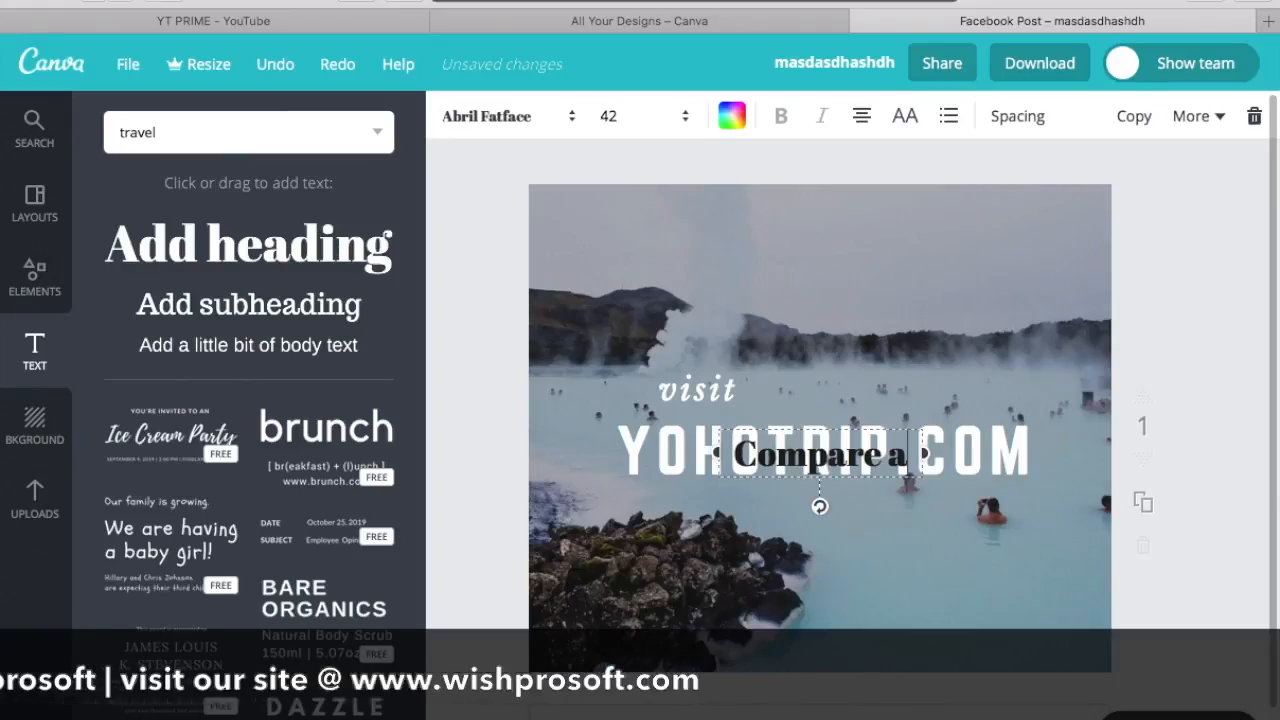
{"action": "type", "text": "nd"}
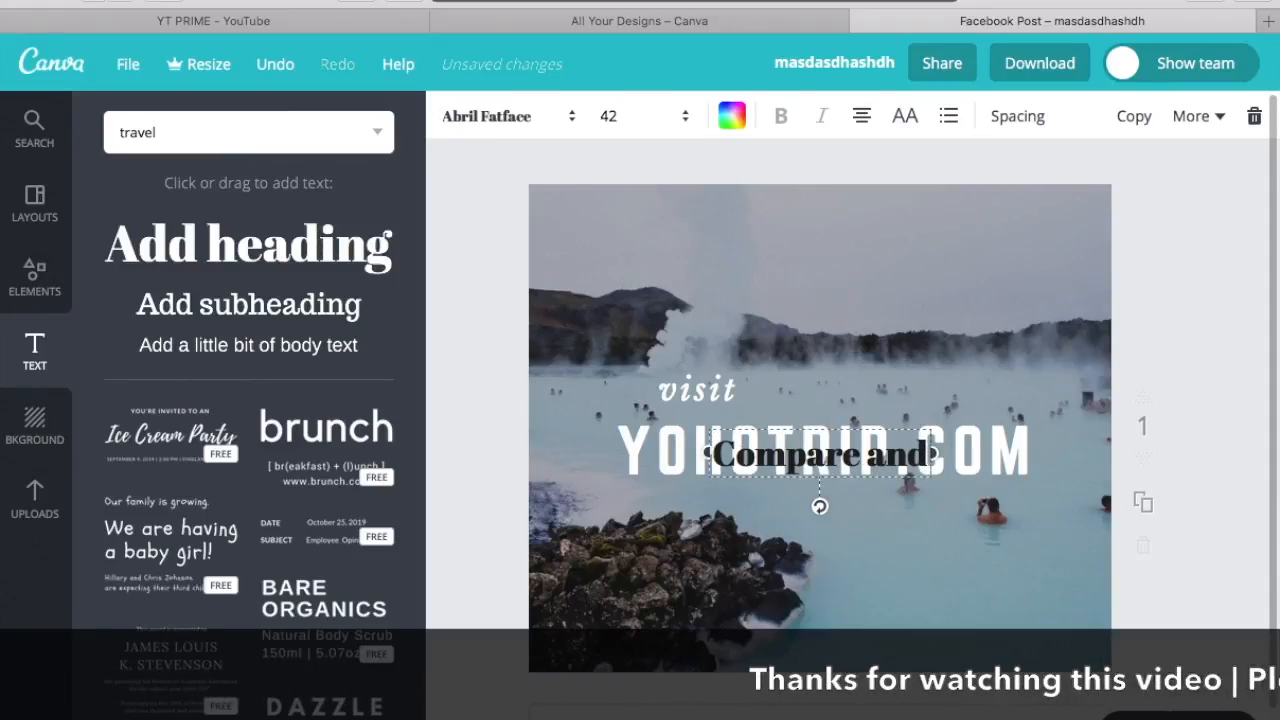
{"action": "type", "text": " sa"}
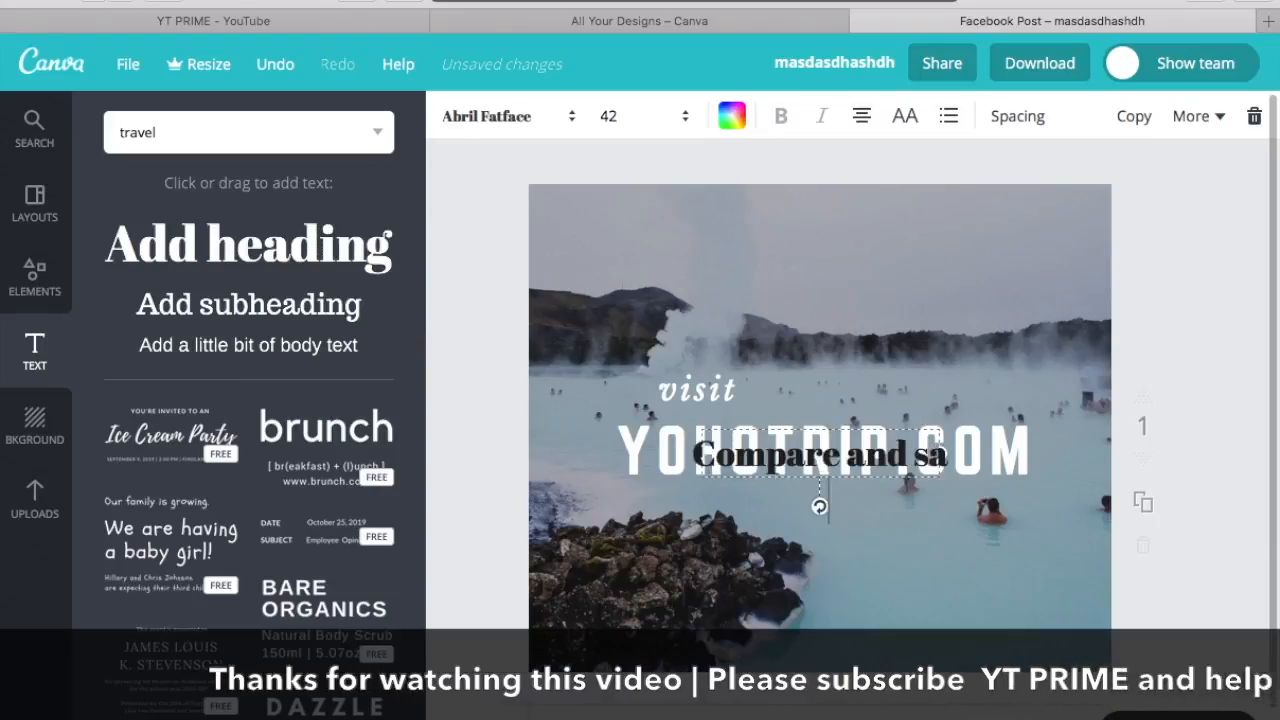
{"action": "type", "text": "ve on"}
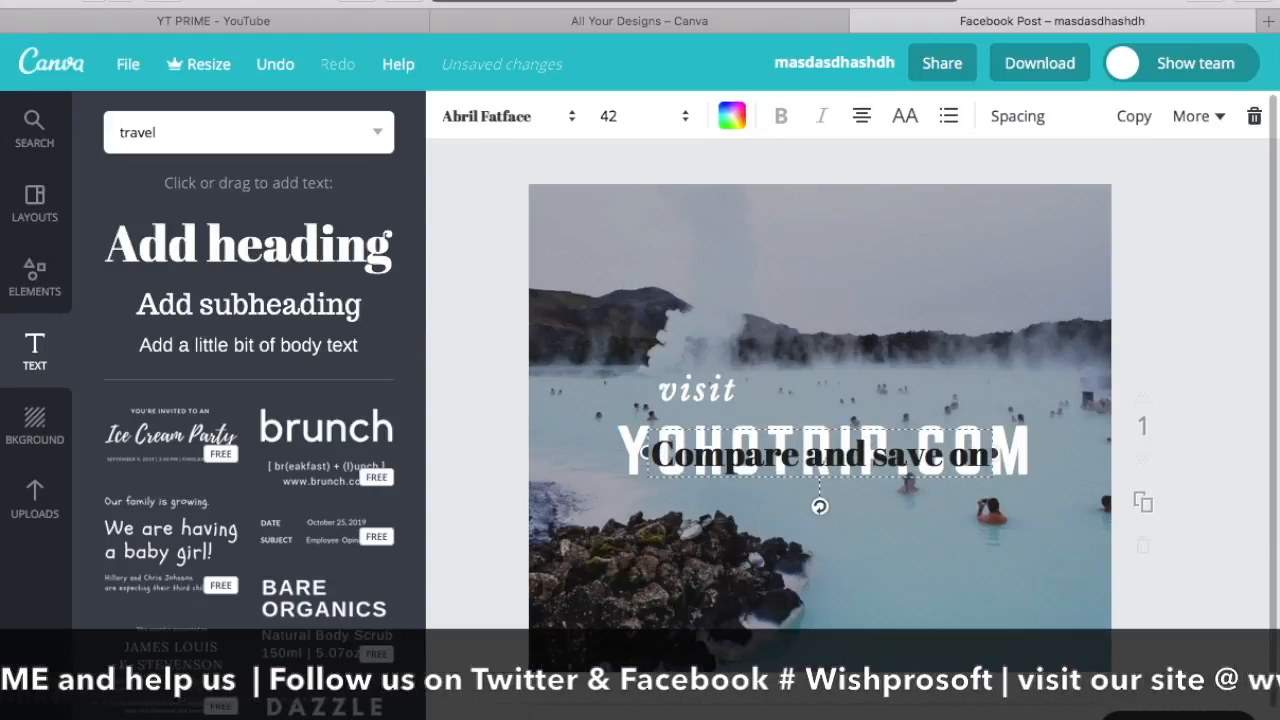
{"action": "type", "text": " flig"}
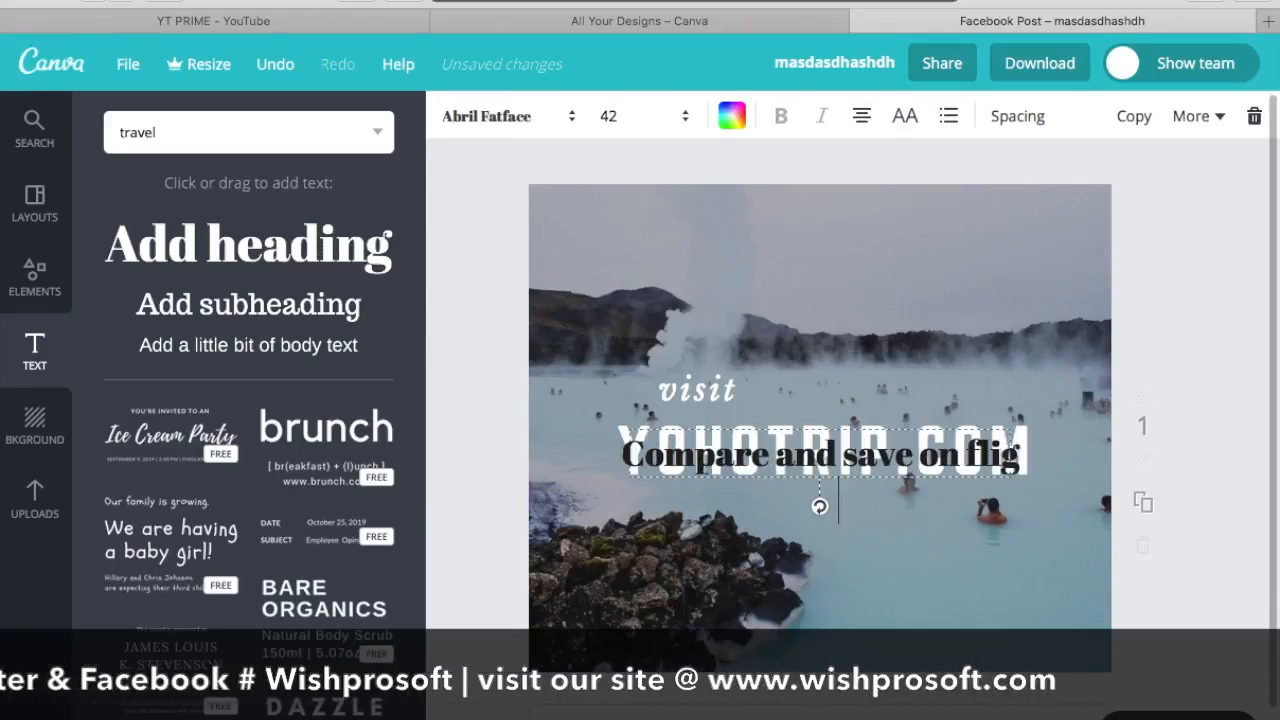
{"action": "type", "text": "hts an"}
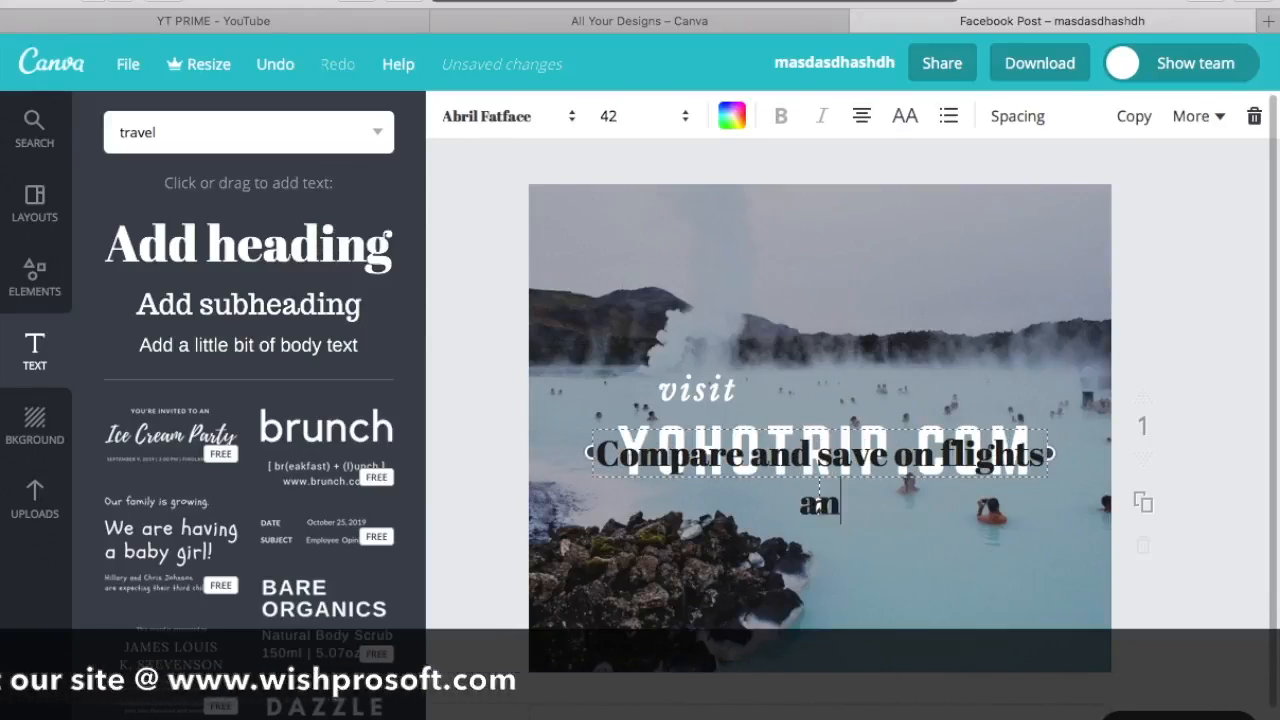
{"action": "type", "text": "d hot"}
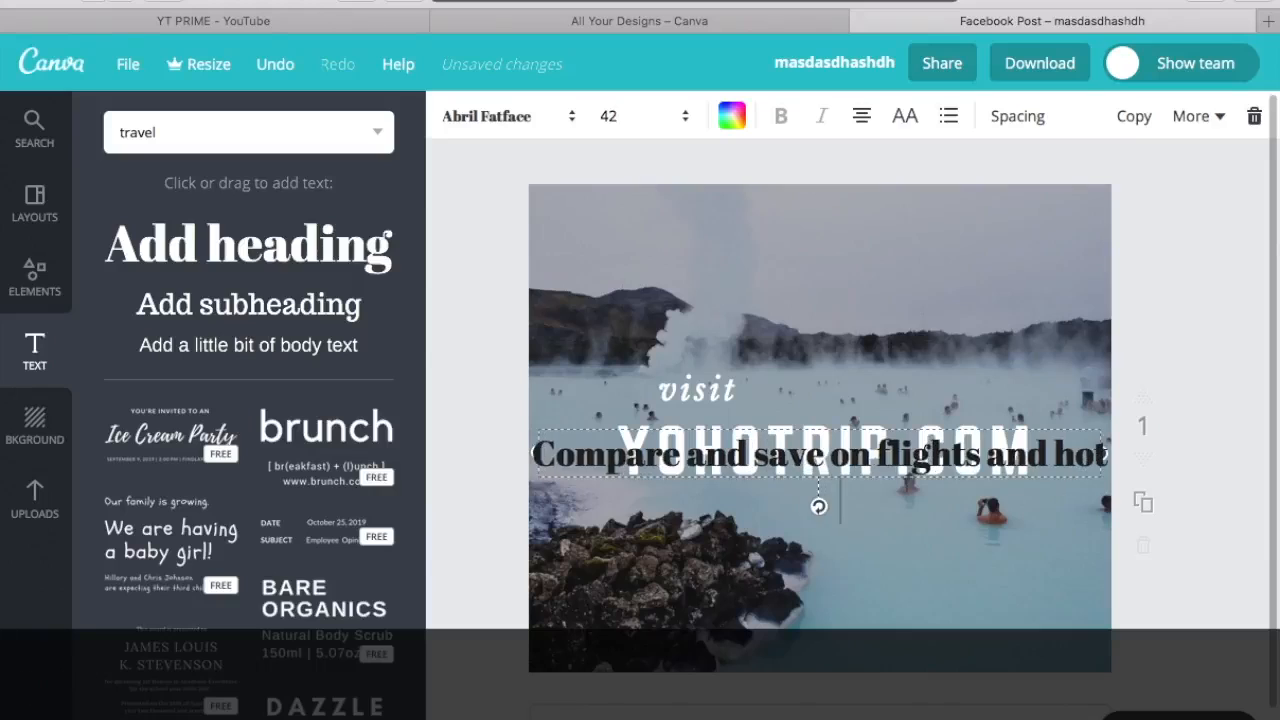
{"action": "type", "text": "els"}
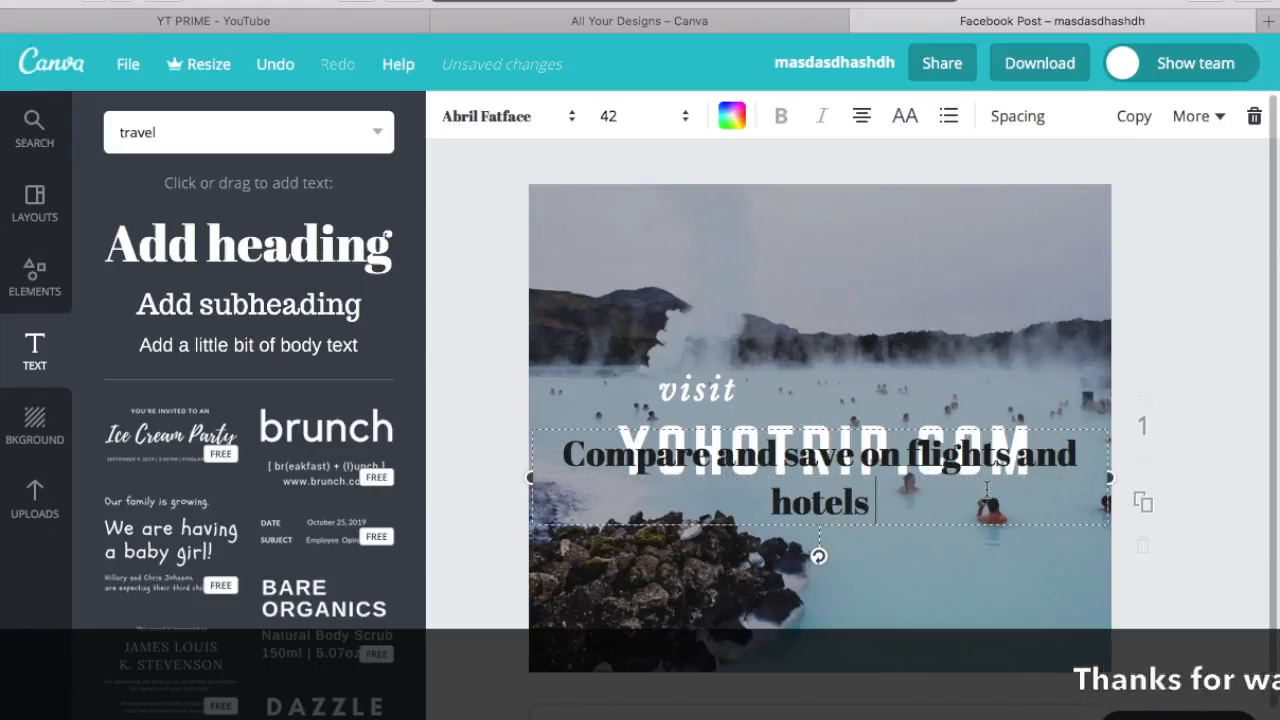
Step: Set all of the "Compare and save on flights and hotels" heading in Aileron Heavy and colour it white
{"action": "key", "text": "super+a"}
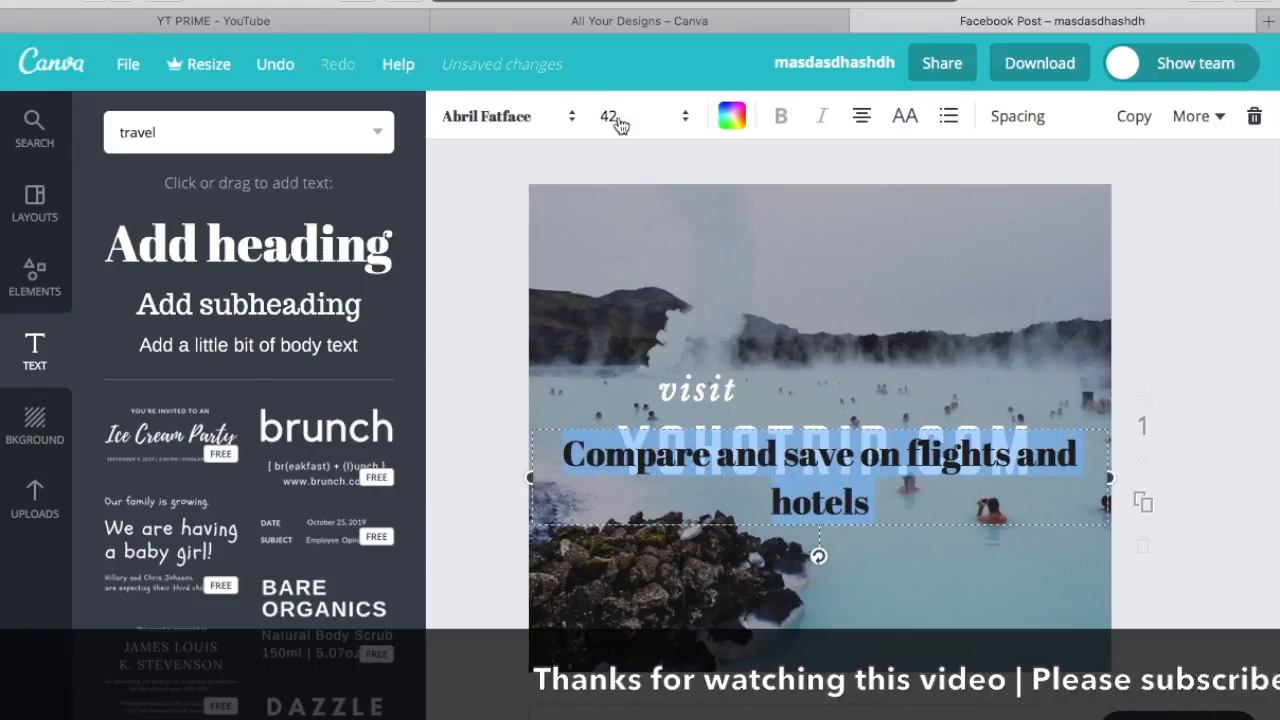
{"action": "left_click", "coordinate": [531, 120]}
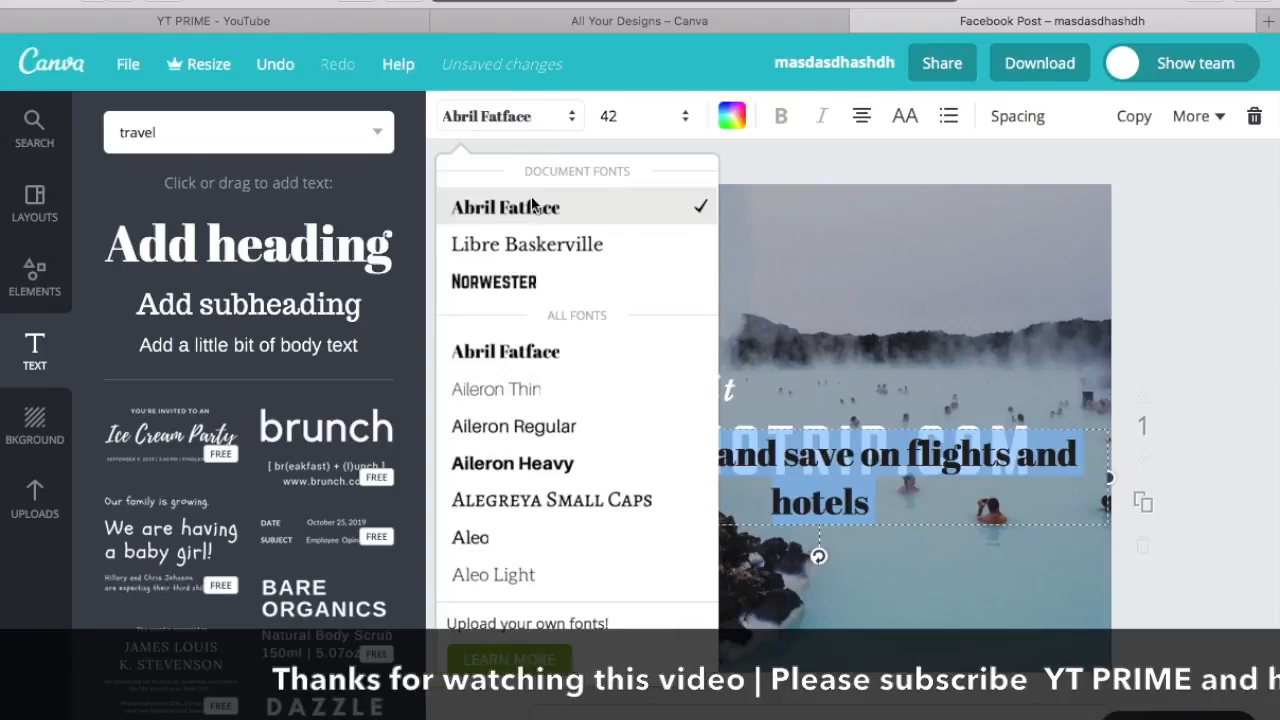
{"action": "left_click", "coordinate": [529, 472]}
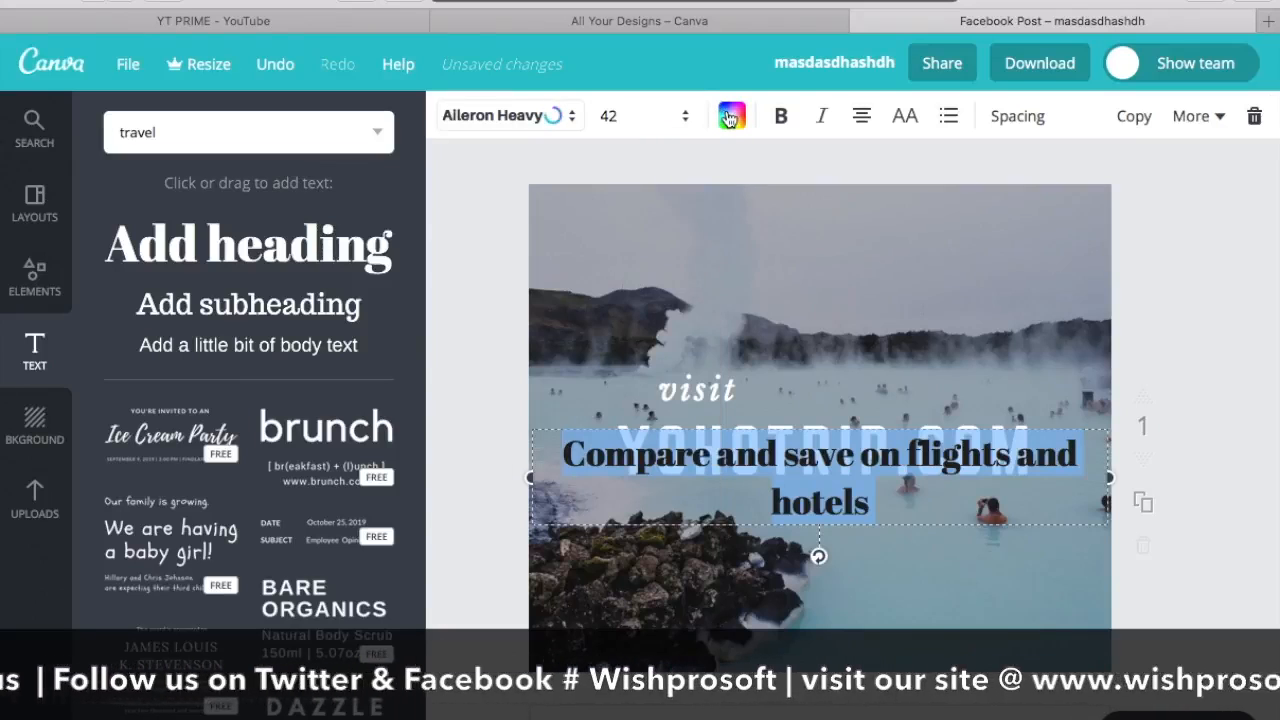
{"action": "left_click", "coordinate": [729, 119]}
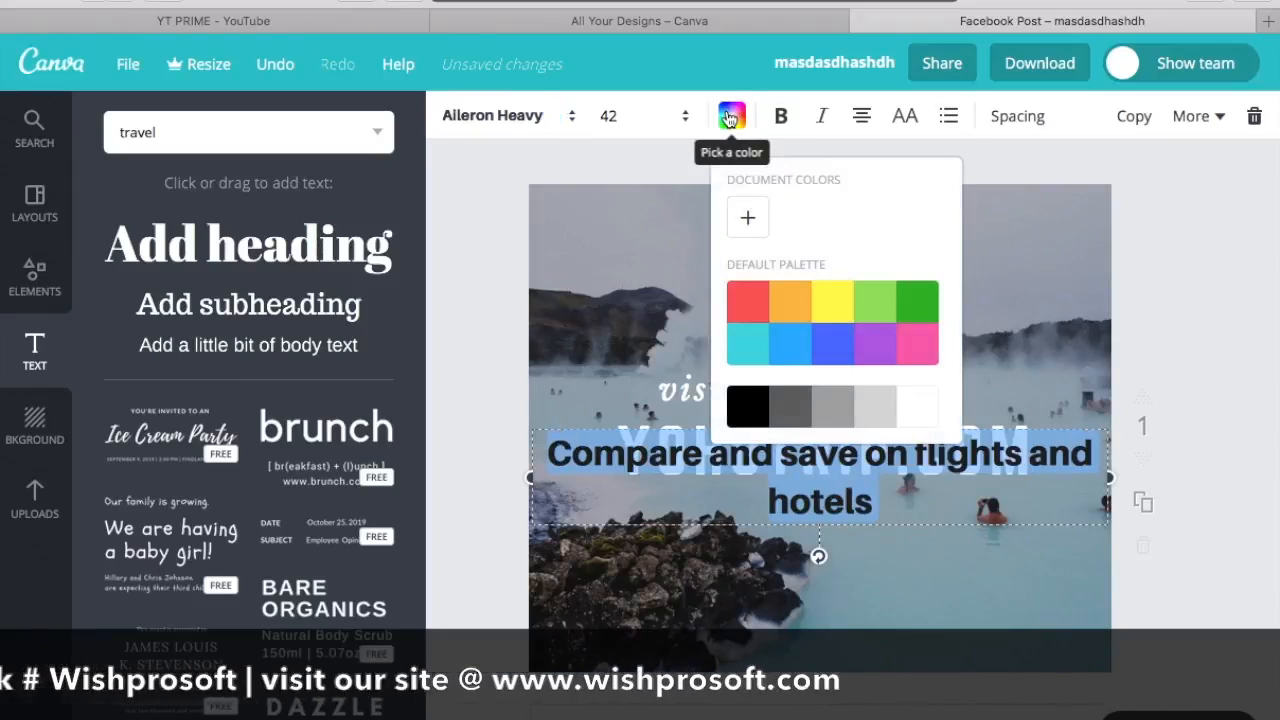
{"action": "left_click", "coordinate": [910, 418]}
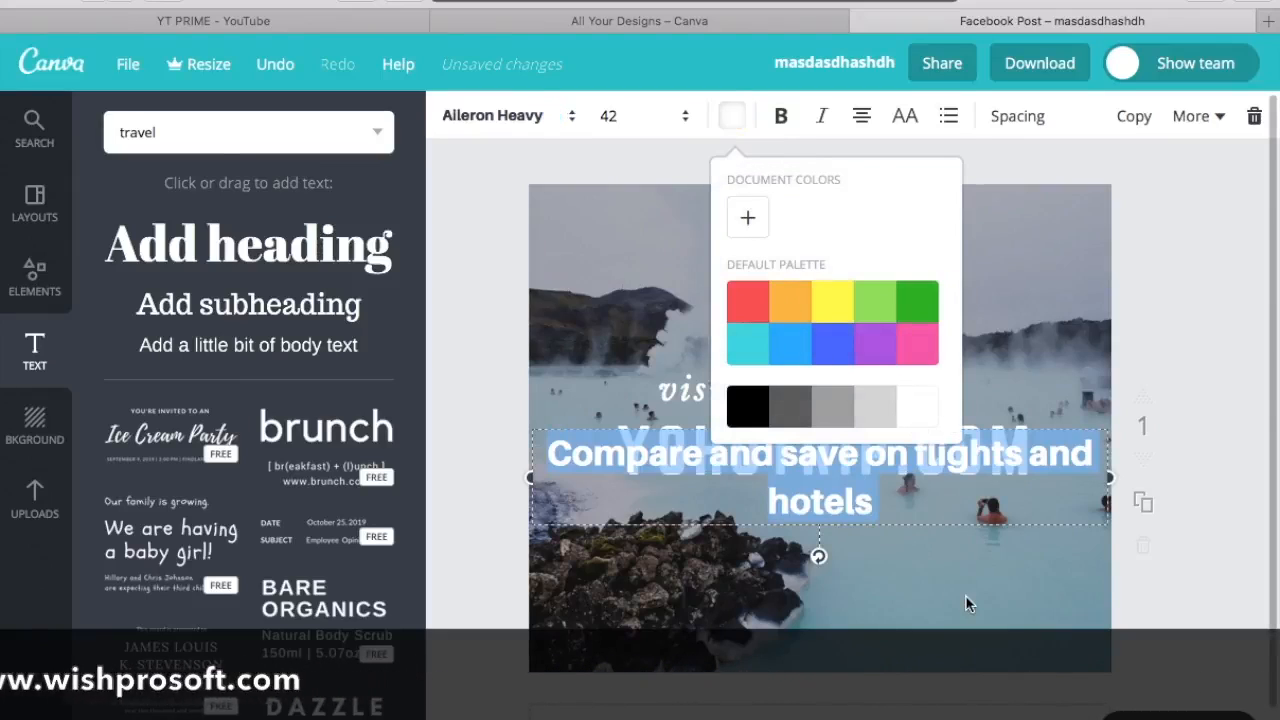
Step: Set the font size of the "Compare and save" heading to 36
{"action": "left_click", "coordinate": [643, 115]}
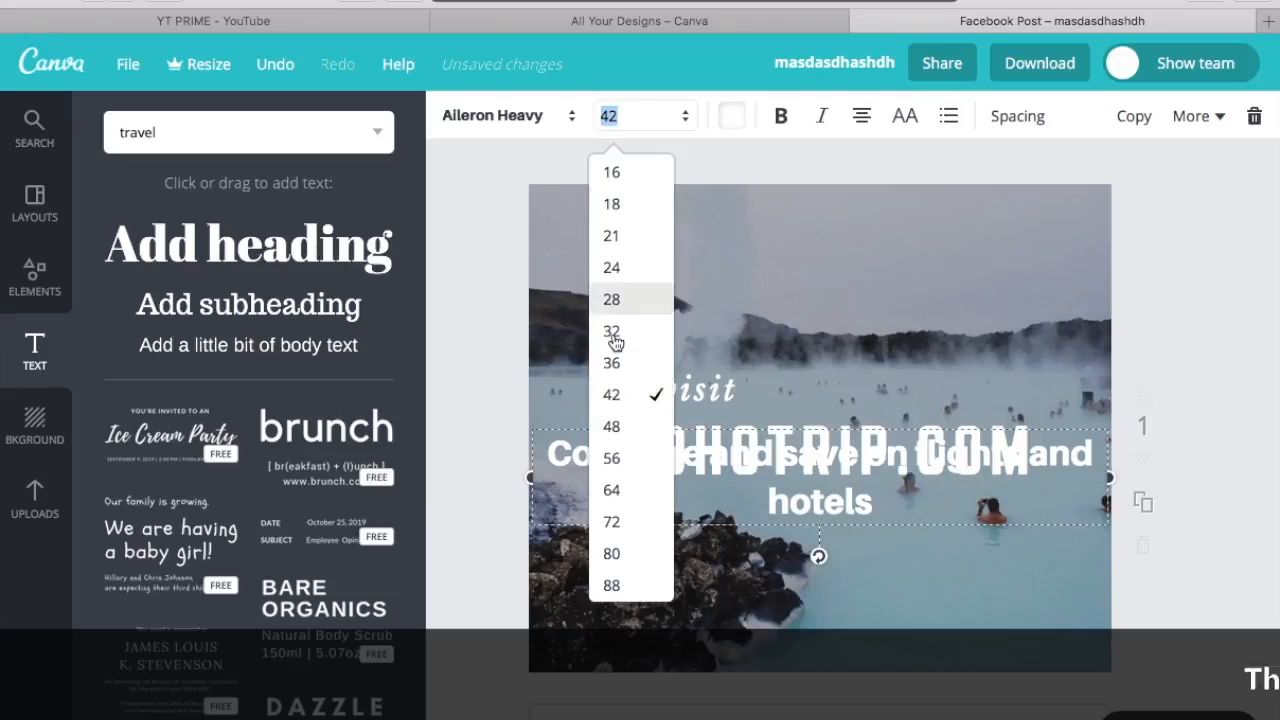
{"action": "left_click", "coordinate": [612, 363]}
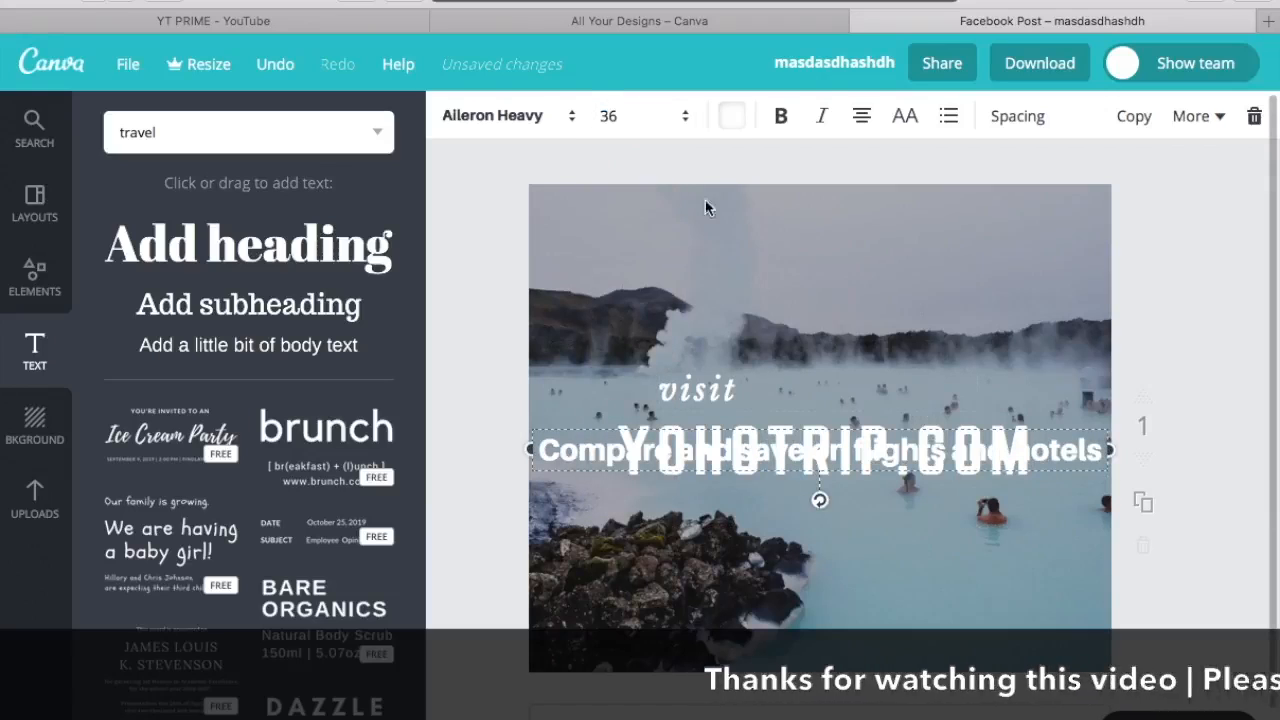
{"action": "left_click", "coordinate": [643, 115]}
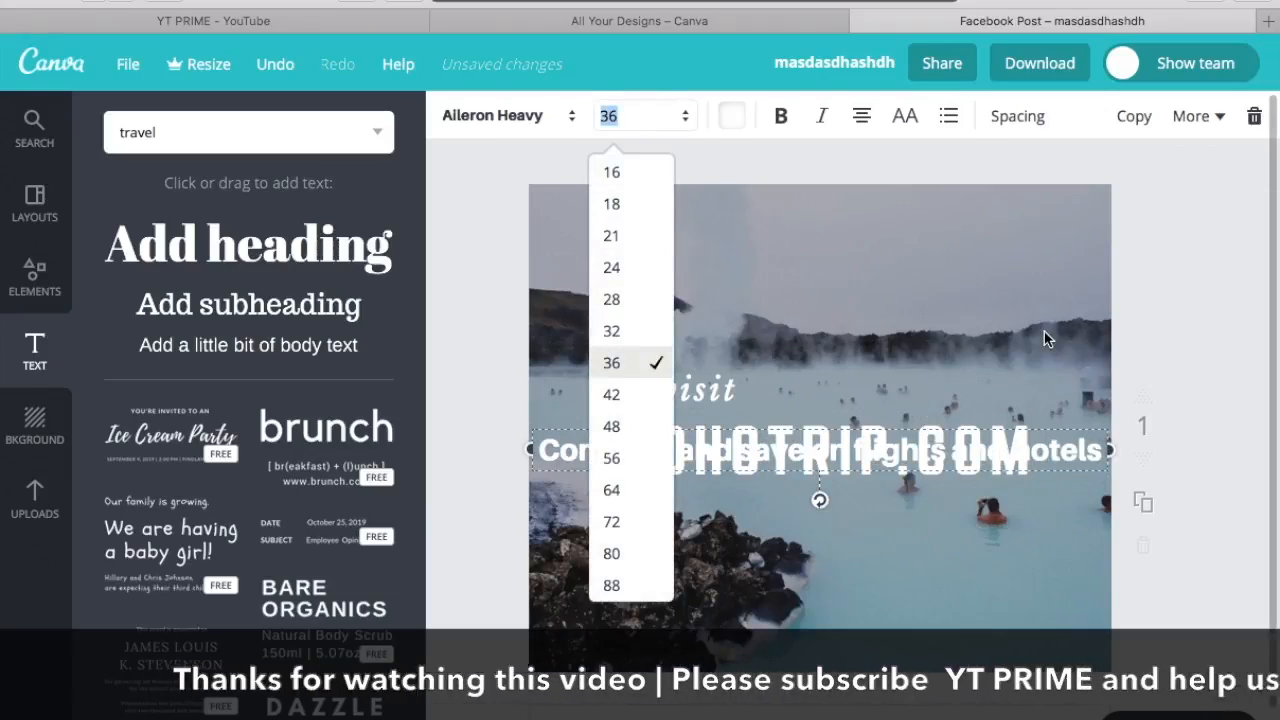
Step: Narrow the "Compare and save" text box so it wraps onto two lines, and move it just below YOHOTRIP.COM
{"action": "left_click_drag", "start_coordinate": [1110, 454], "coordinate": [913, 472]}
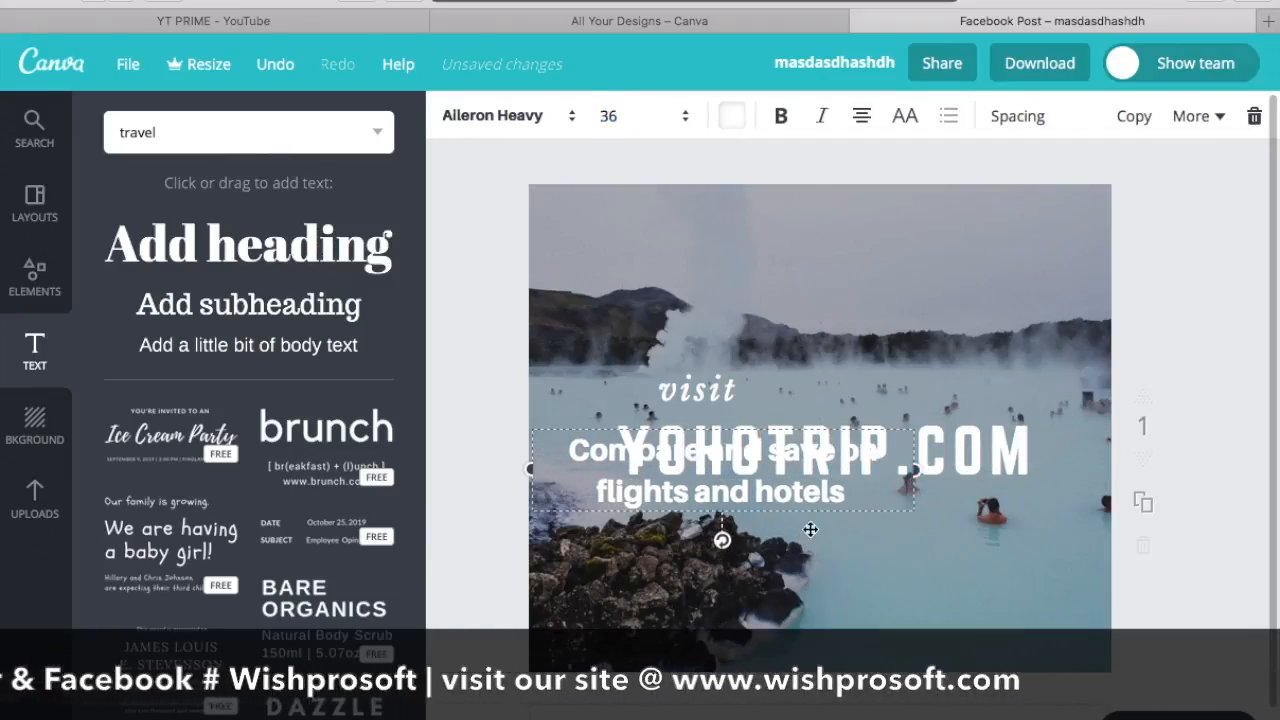
{"action": "left_click_drag", "start_coordinate": [737, 463], "coordinate": [848, 533]}
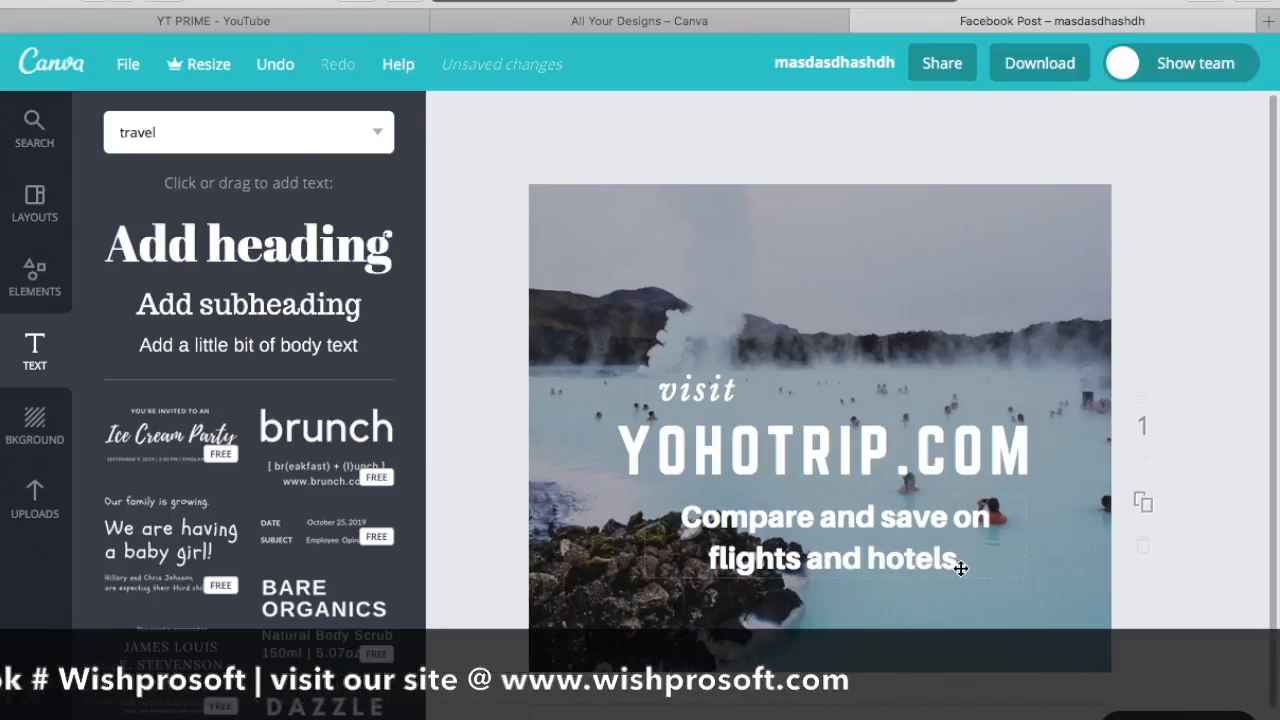
Step: Append "booking" to the heading so its second line reads "flights and hotels booking"
{"action": "key", "text": "super+z"}
{"action": "type", "text": "Boo"}
{"action": "key", "text": "BackSpace"}
{"action": "key", "text": "BackSpace"}
{"action": "key", "text": "BackSpace"}
{"action": "type", "text": "booking"}
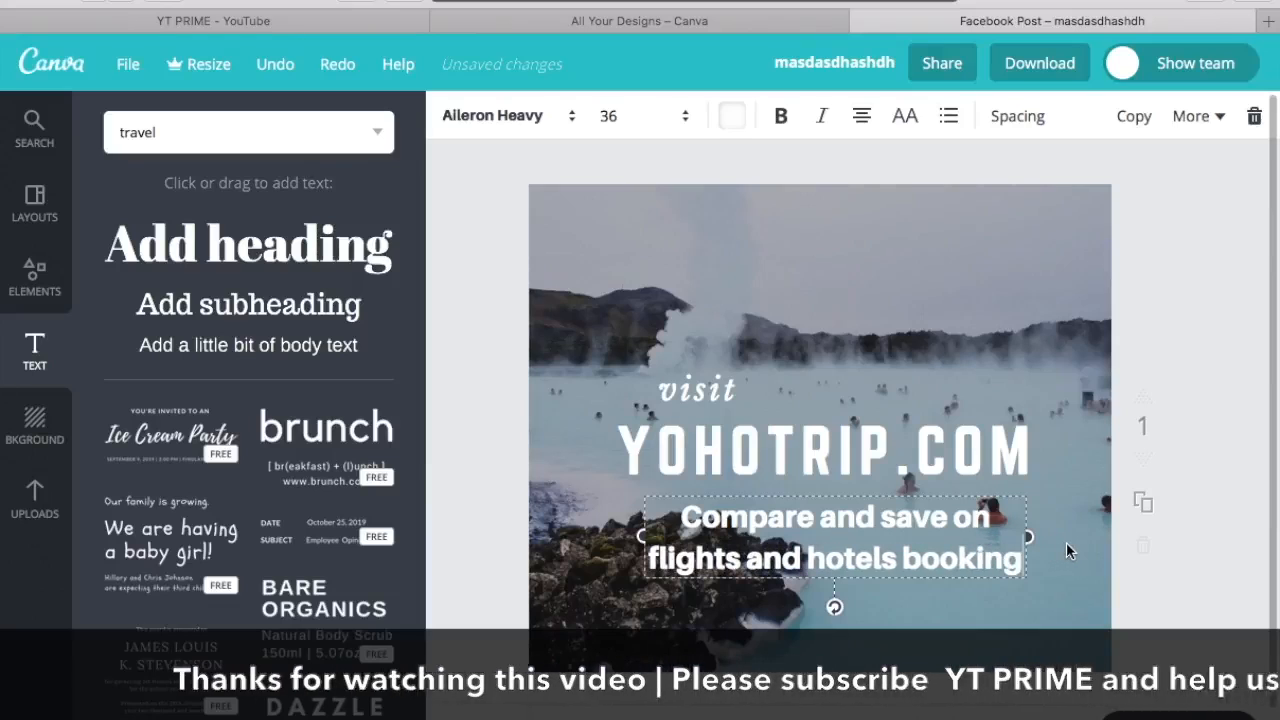
{"action": "left_click", "coordinate": [1067, 545]}
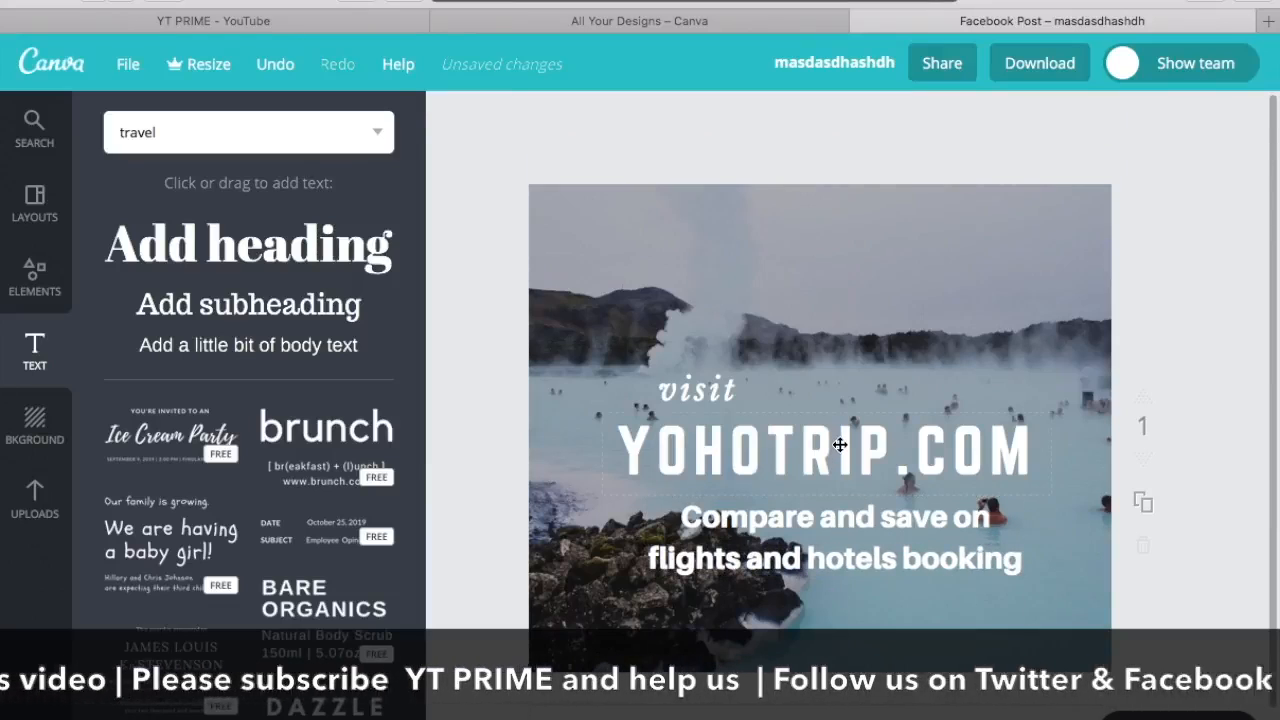
Step: Move the "visit", YOHOTRIP.COM and "Compare and save" texts slightly higher on the photo
{"action": "left_click_drag", "start_coordinate": [840, 445], "coordinate": [830, 419]}
{"action": "left_click_drag", "start_coordinate": [717, 394], "coordinate": [769, 436]}
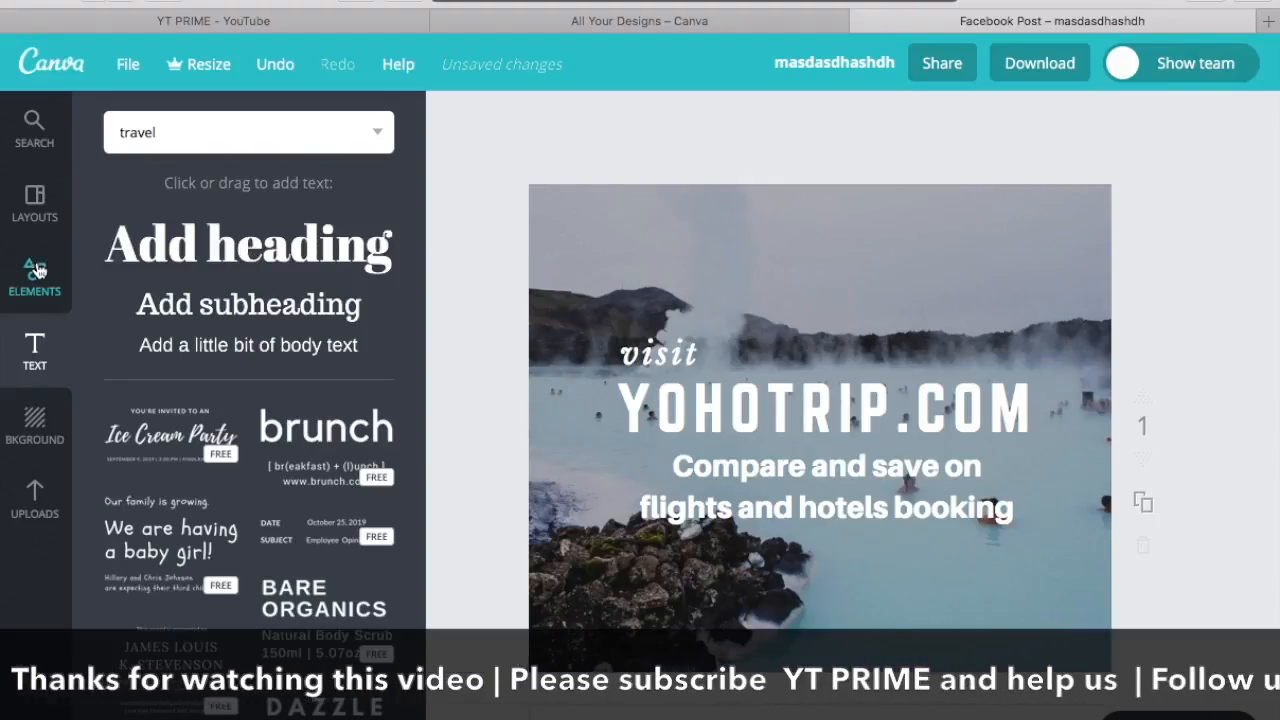
Step: Add a solid rounded square shape and shrink it to a small bar in the lower-left corner of the design
{"action": "left_click", "coordinate": [34, 202]}
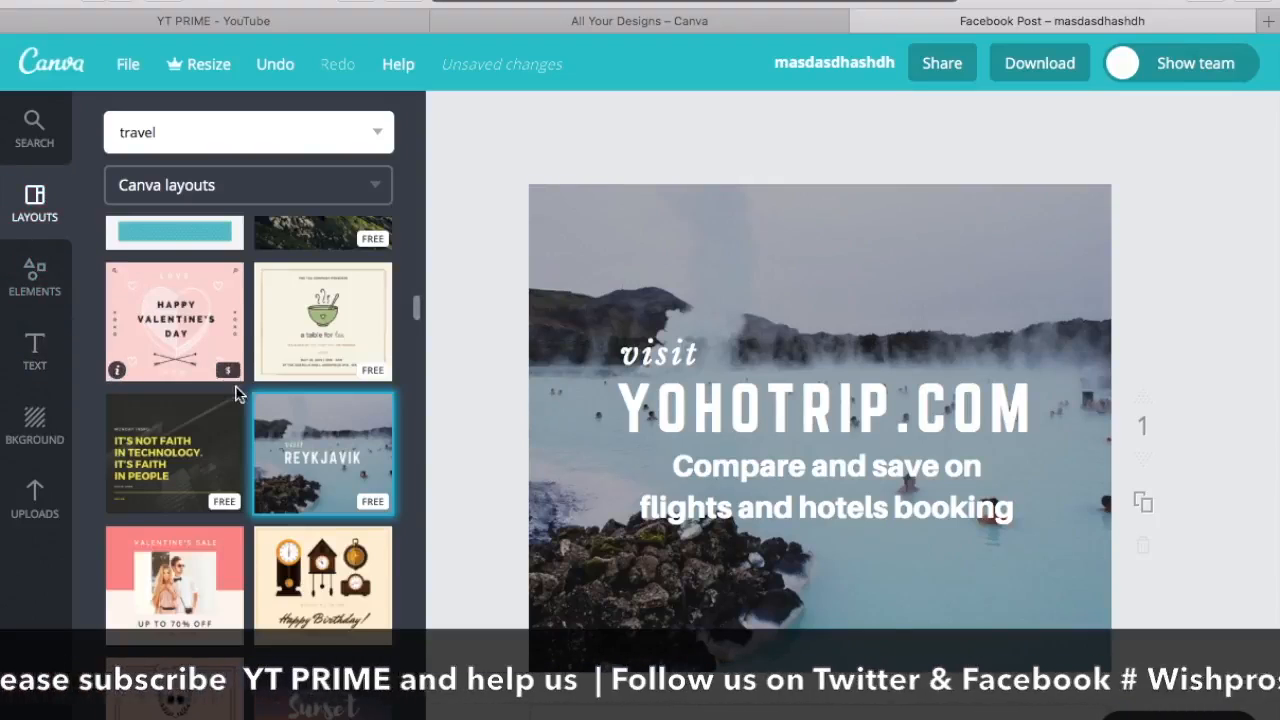
{"action": "left_click", "coordinate": [34, 350]}
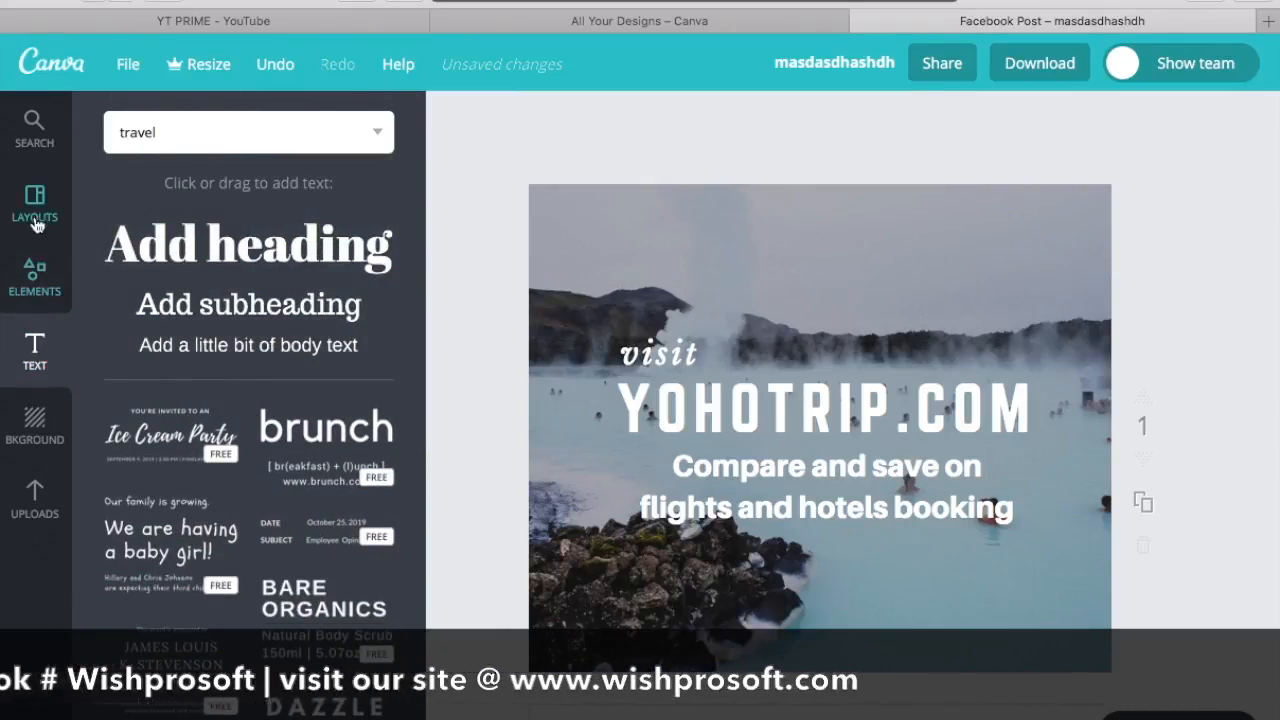
{"action": "left_click", "coordinate": [34, 278]}
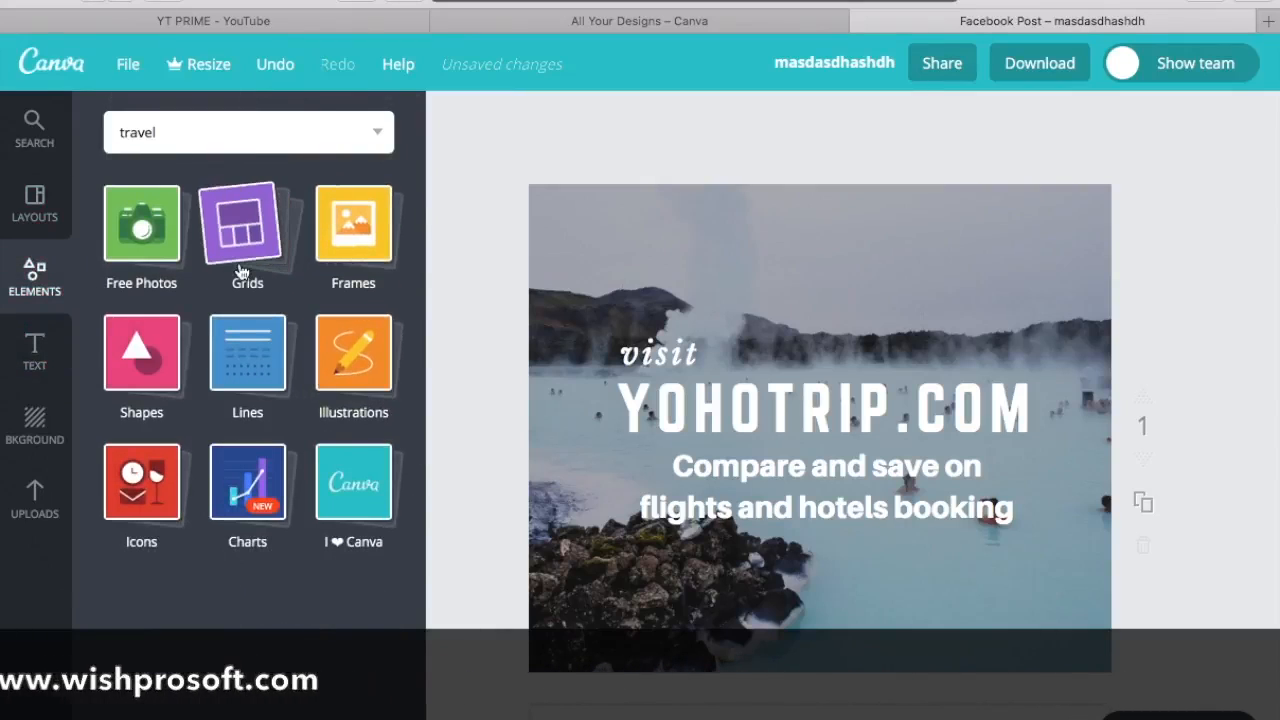
{"action": "left_click", "coordinate": [146, 366]}
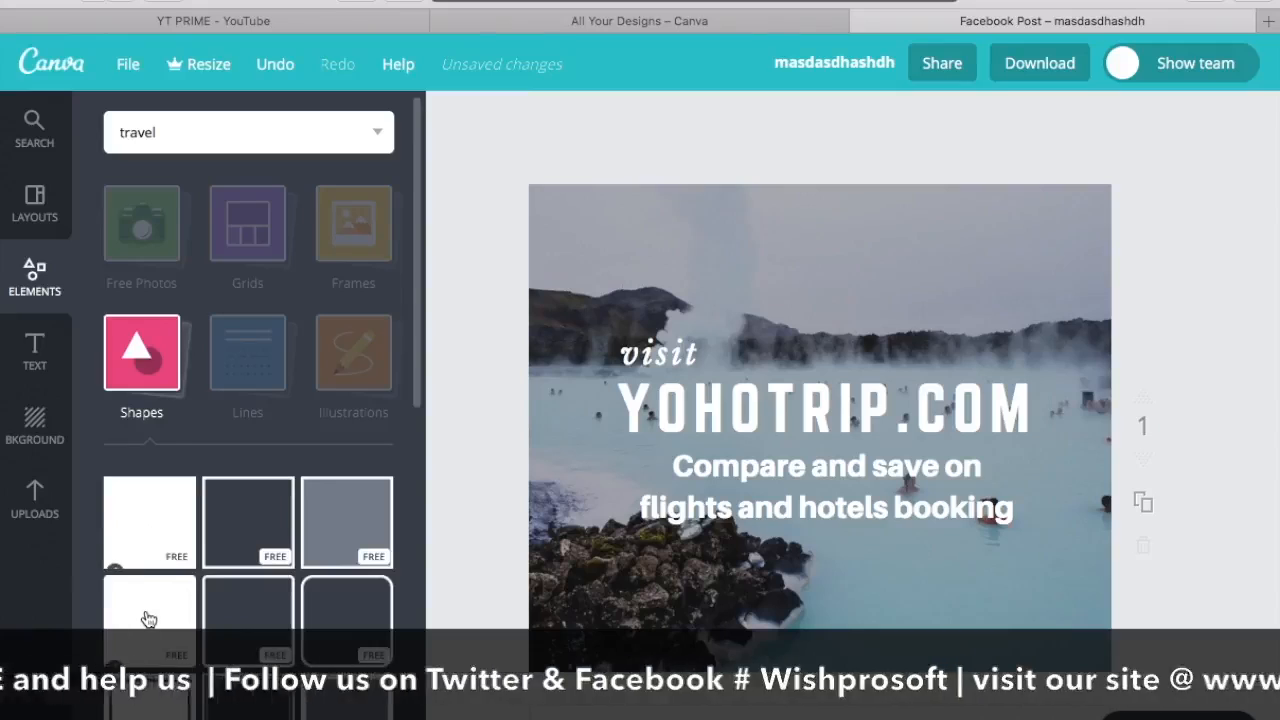
{"action": "left_click", "coordinate": [148, 620]}
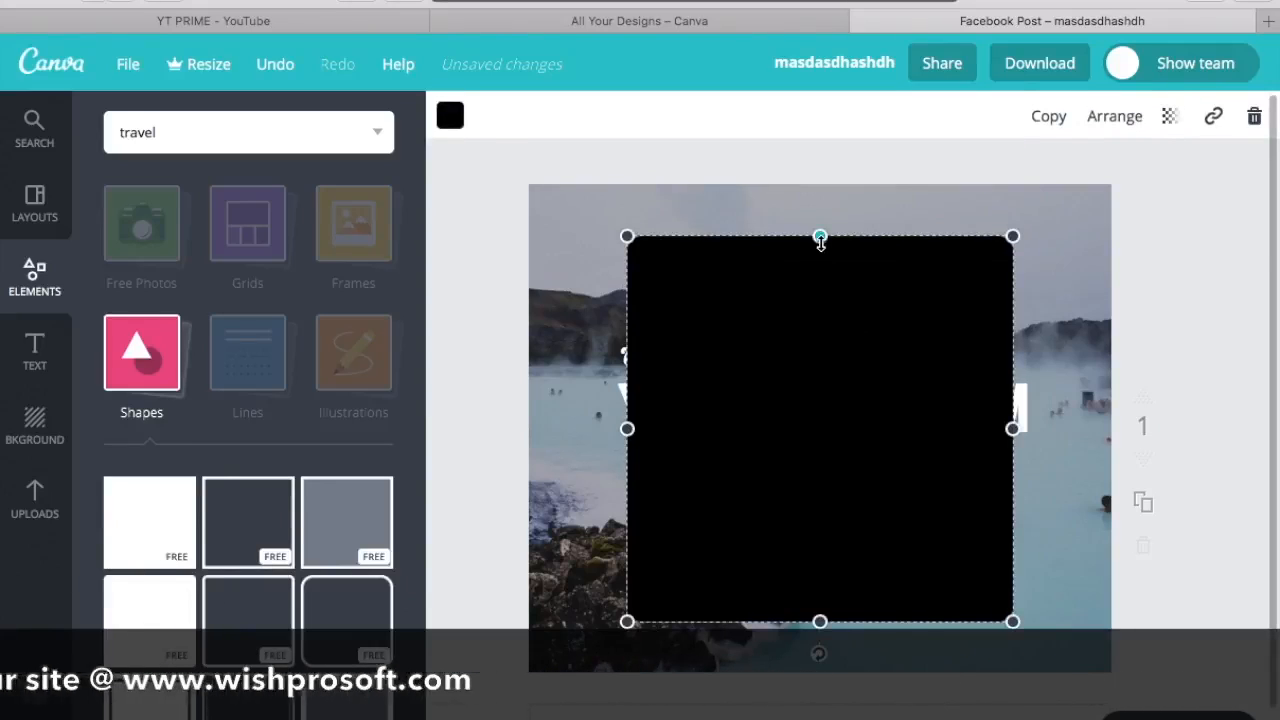
{"action": "left_click_drag", "start_coordinate": [820, 237], "coordinate": [830, 577]}
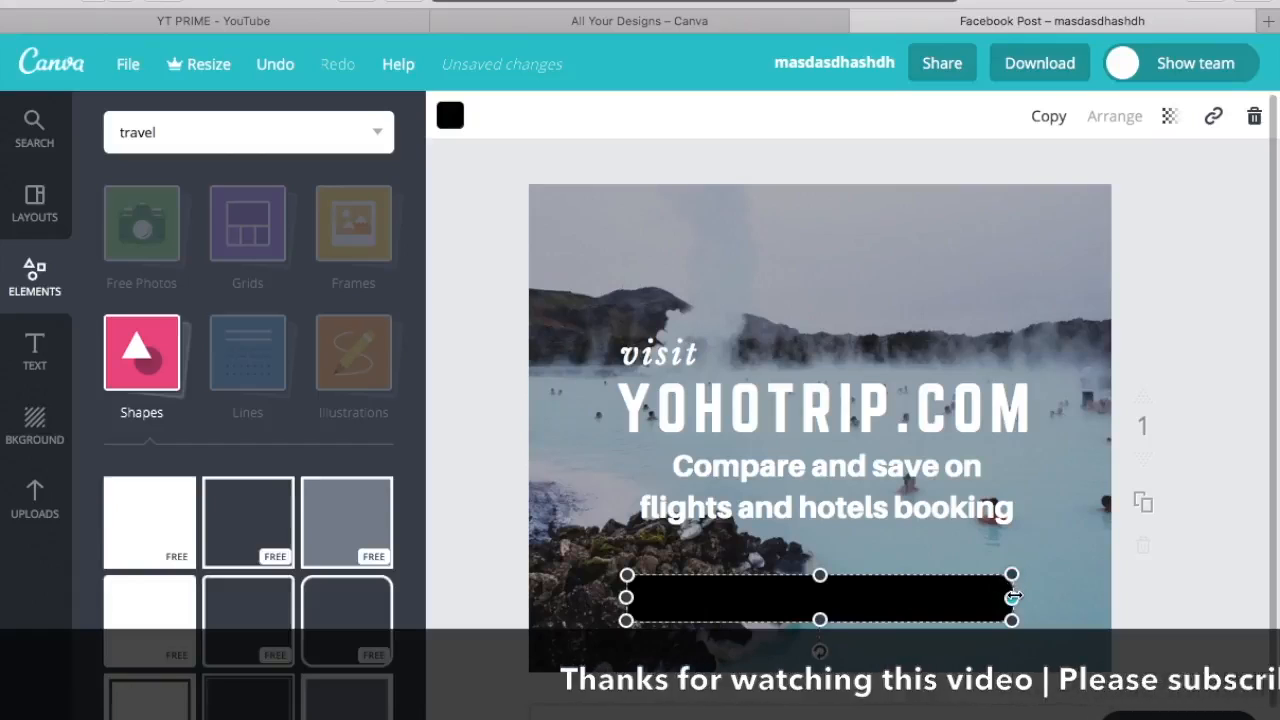
{"action": "left_click_drag", "start_coordinate": [1012, 597], "coordinate": [640, 628]}
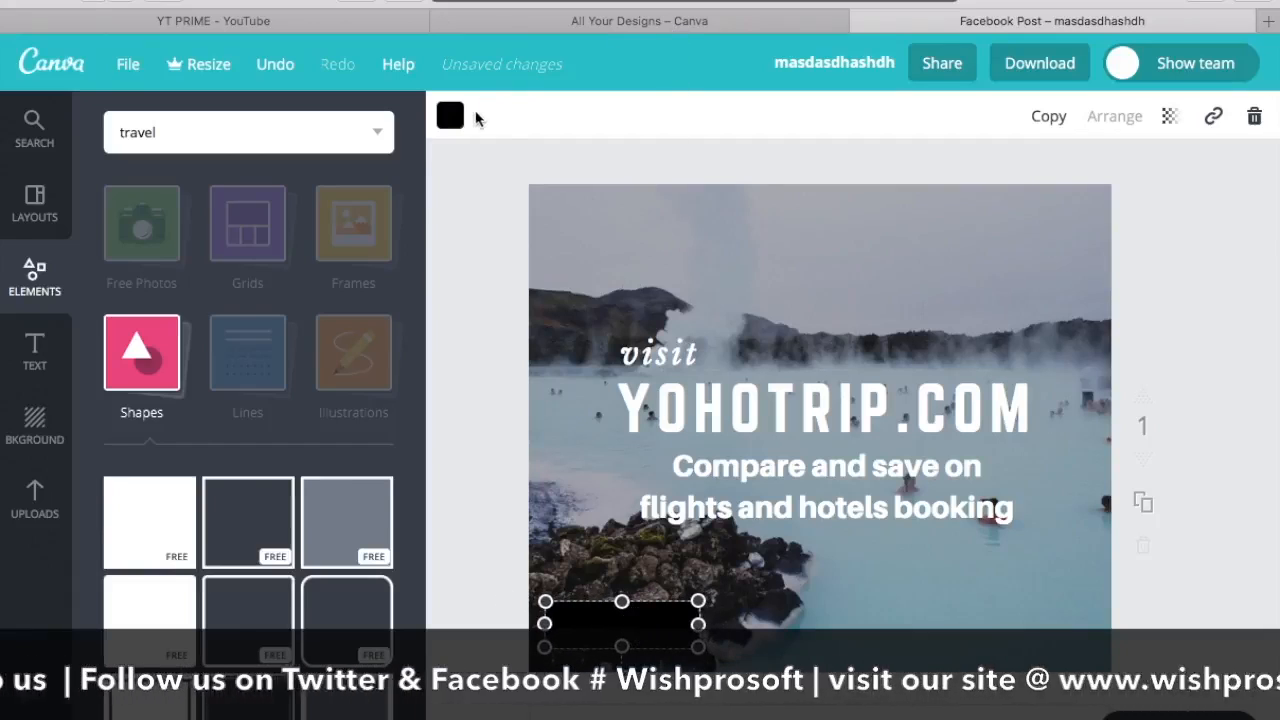
Step: Colour the rounded bar white and widen it slightly to the right
{"action": "left_click", "coordinate": [448, 128]}
{"action": "left_click", "coordinate": [643, 414]}
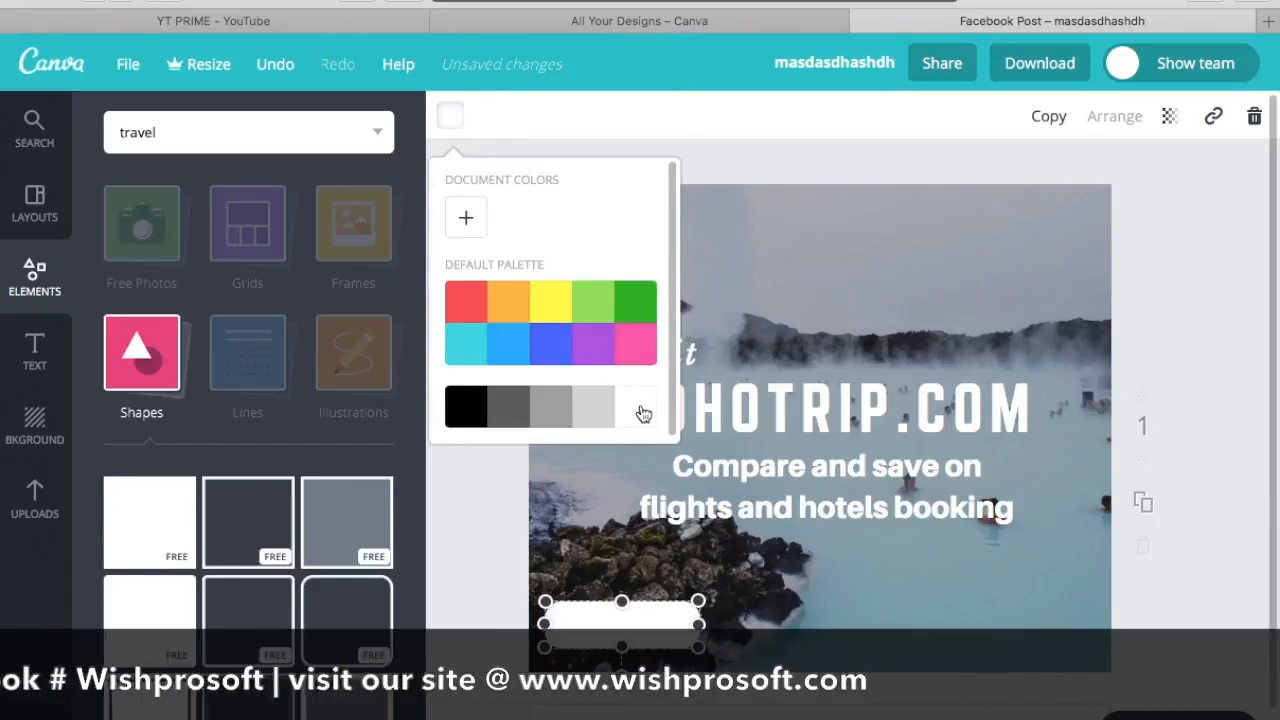
{"action": "left_click_drag", "start_coordinate": [698, 624], "coordinate": [740, 624]}
{"action": "left_click", "coordinate": [588, 545]}
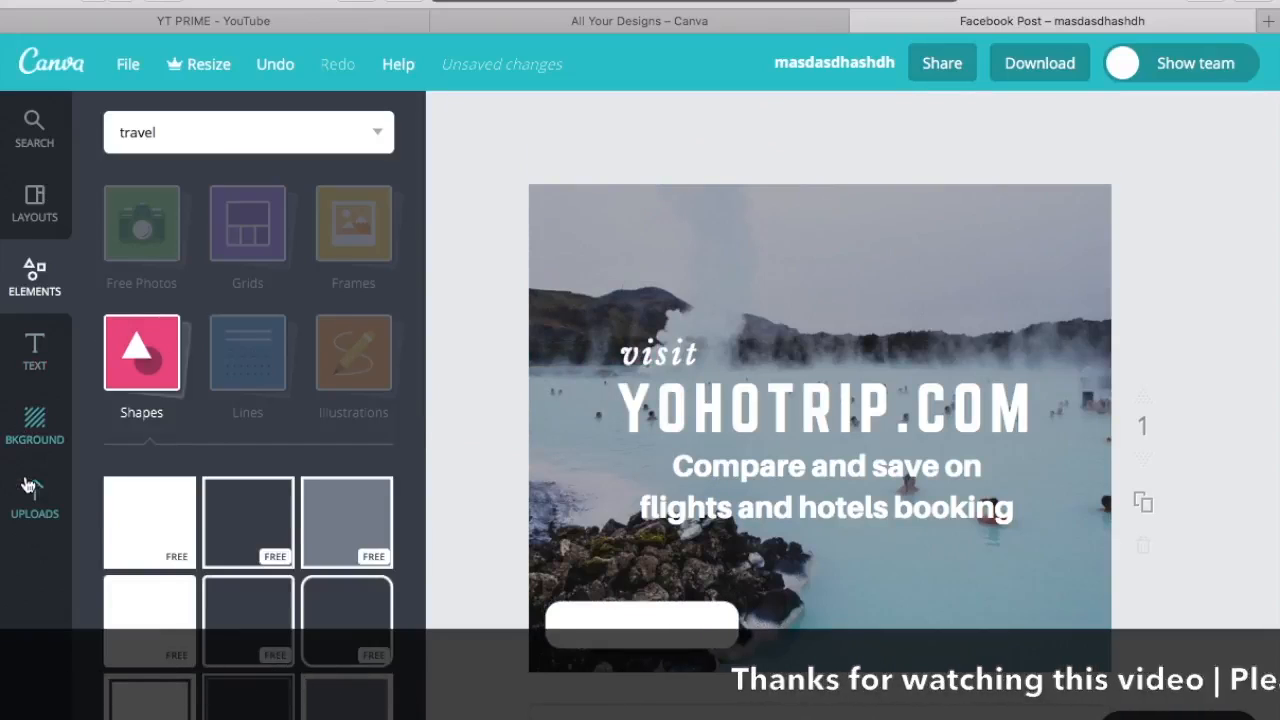
Step: Add a subheading on the white bar reading "Book Your Trip" in blue Aileron Heavy
{"action": "left_click", "coordinate": [33, 352]}
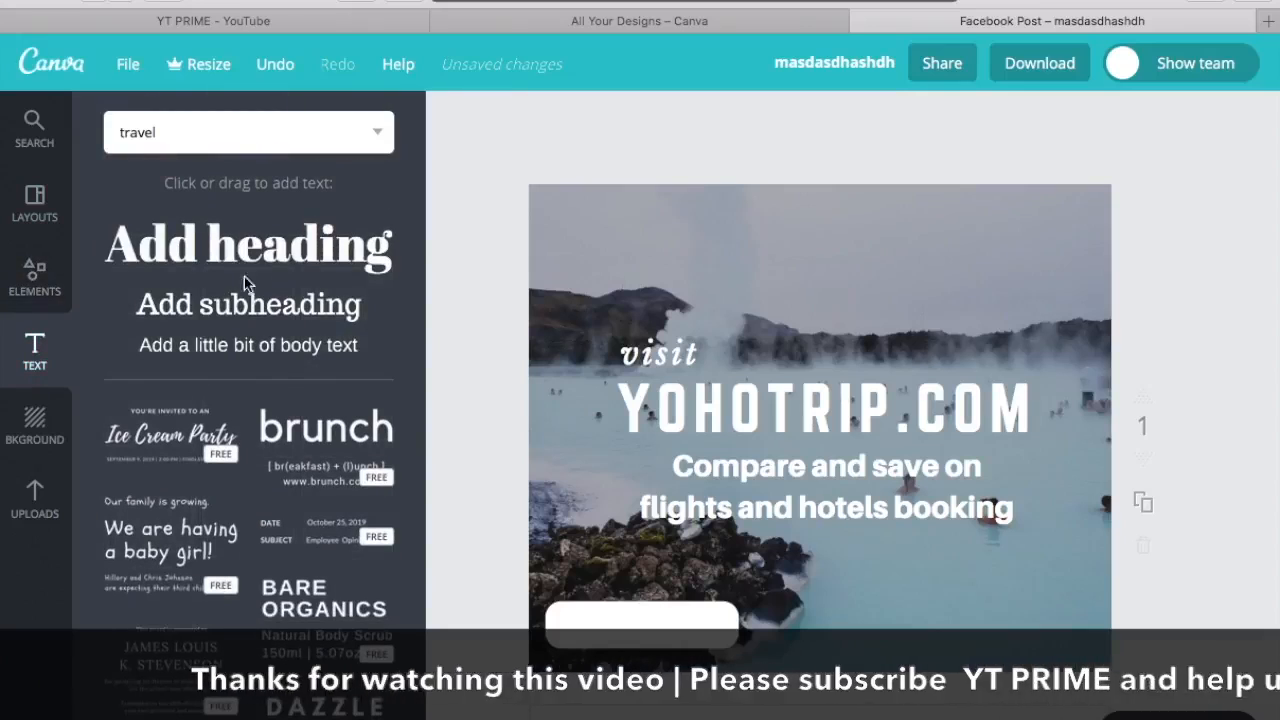
{"action": "left_click_drag", "start_coordinate": [228, 305], "coordinate": [810, 446]}
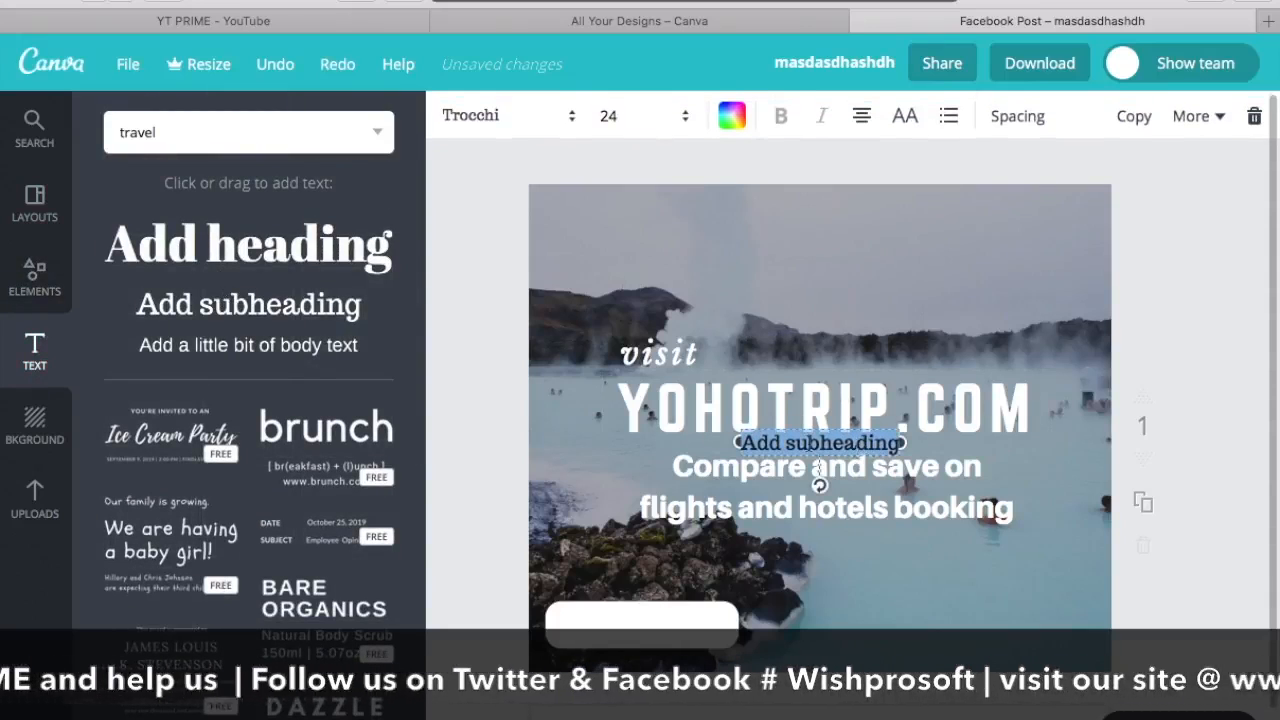
{"action": "left_click", "coordinate": [897, 566]}
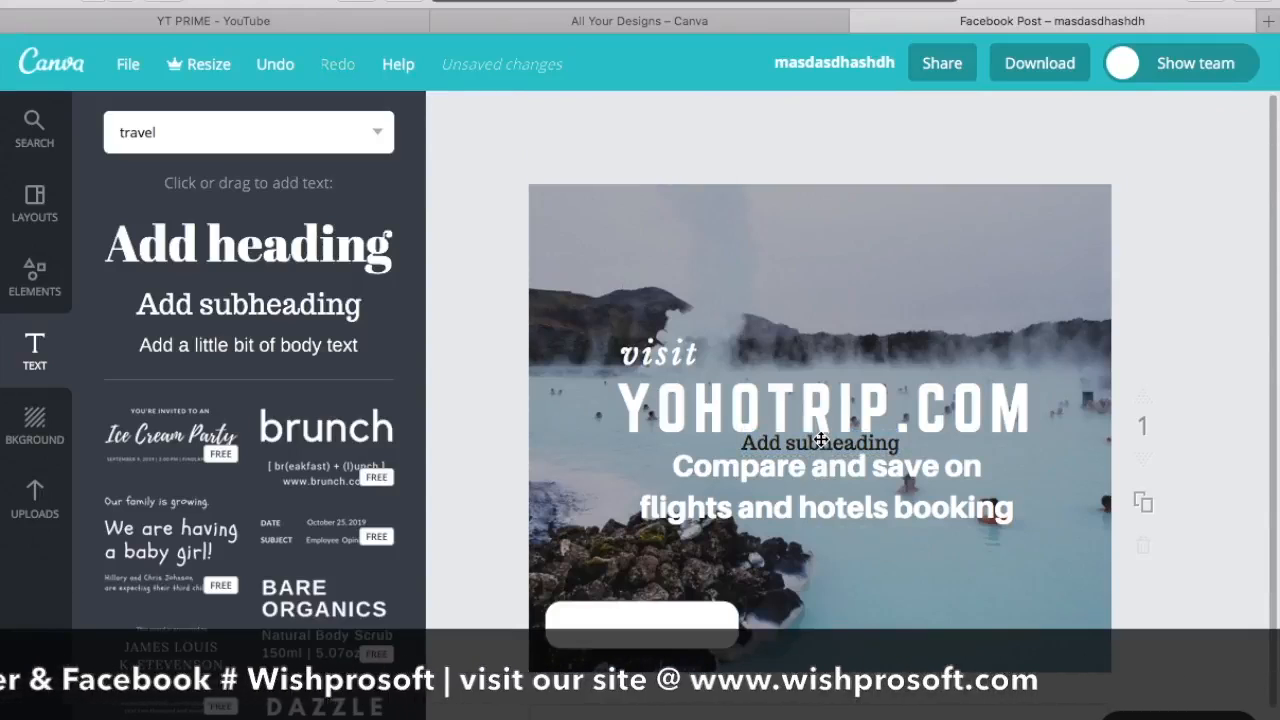
{"action": "left_click_drag", "start_coordinate": [820, 441], "coordinate": [642, 624]}
{"action": "double_click", "coordinate": [642, 624]}
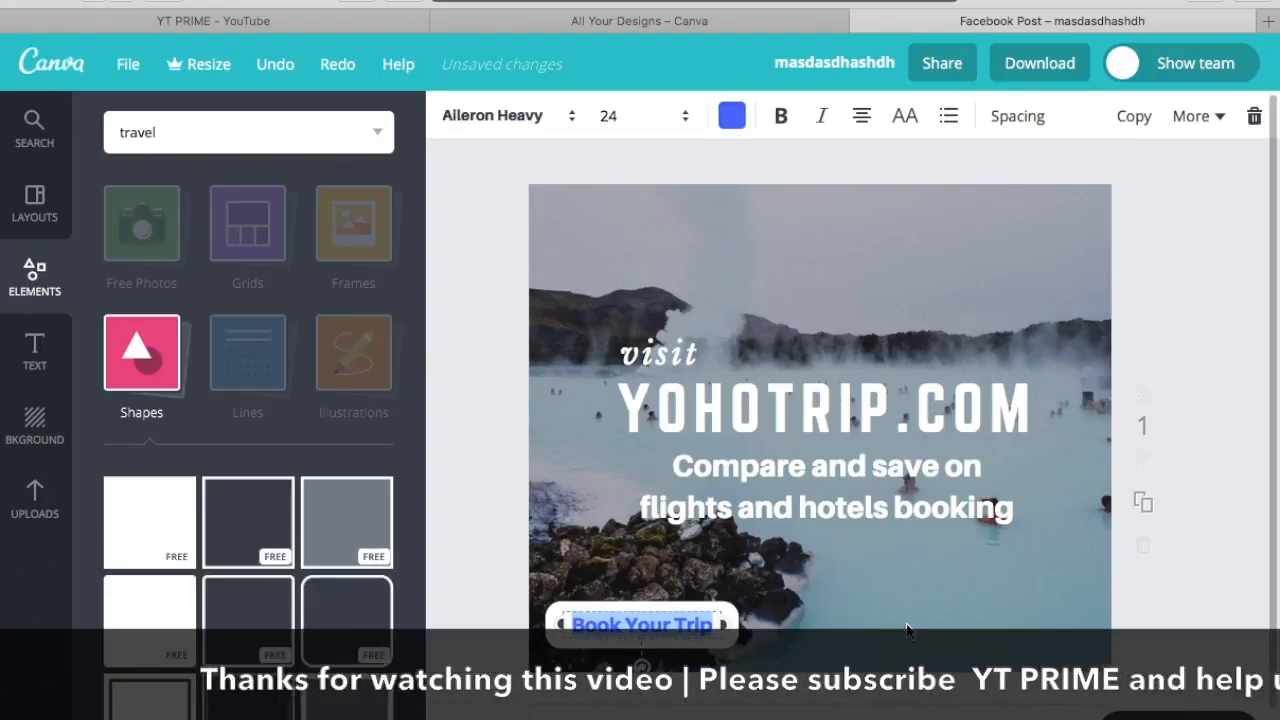
{"action": "key", "text": "Escape"}
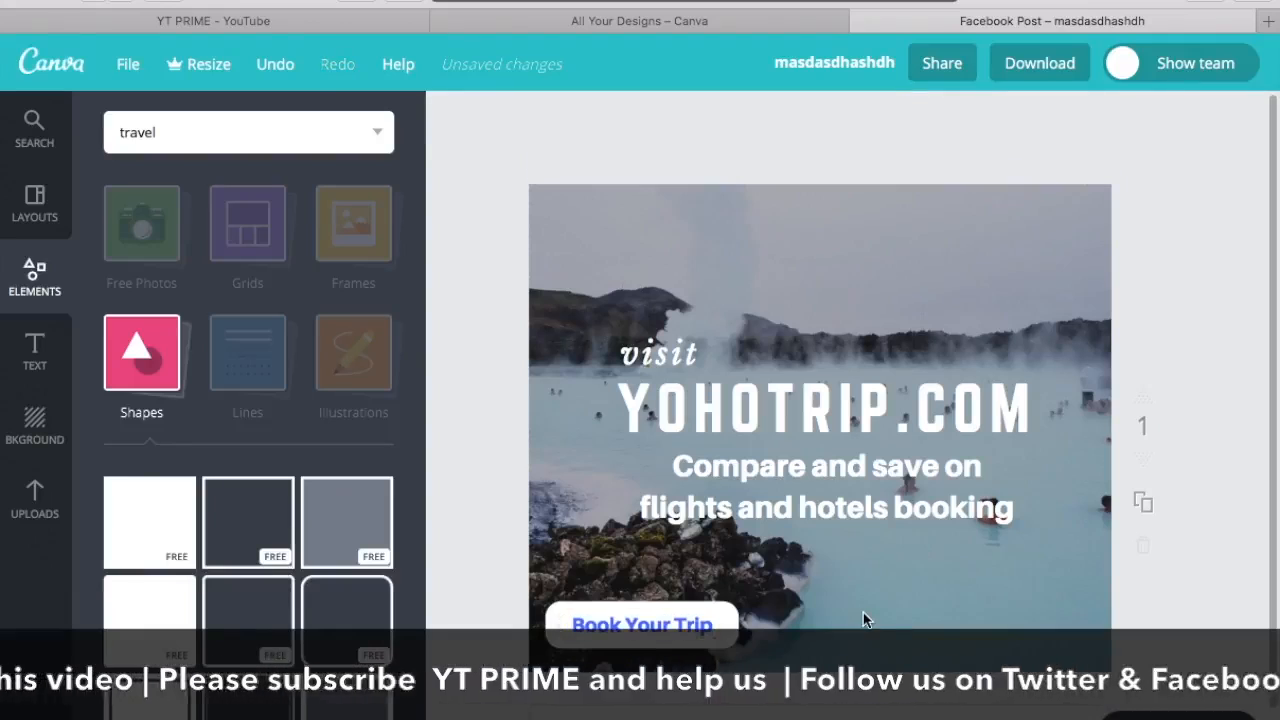
{"action": "left_click", "coordinate": [711, 625]}
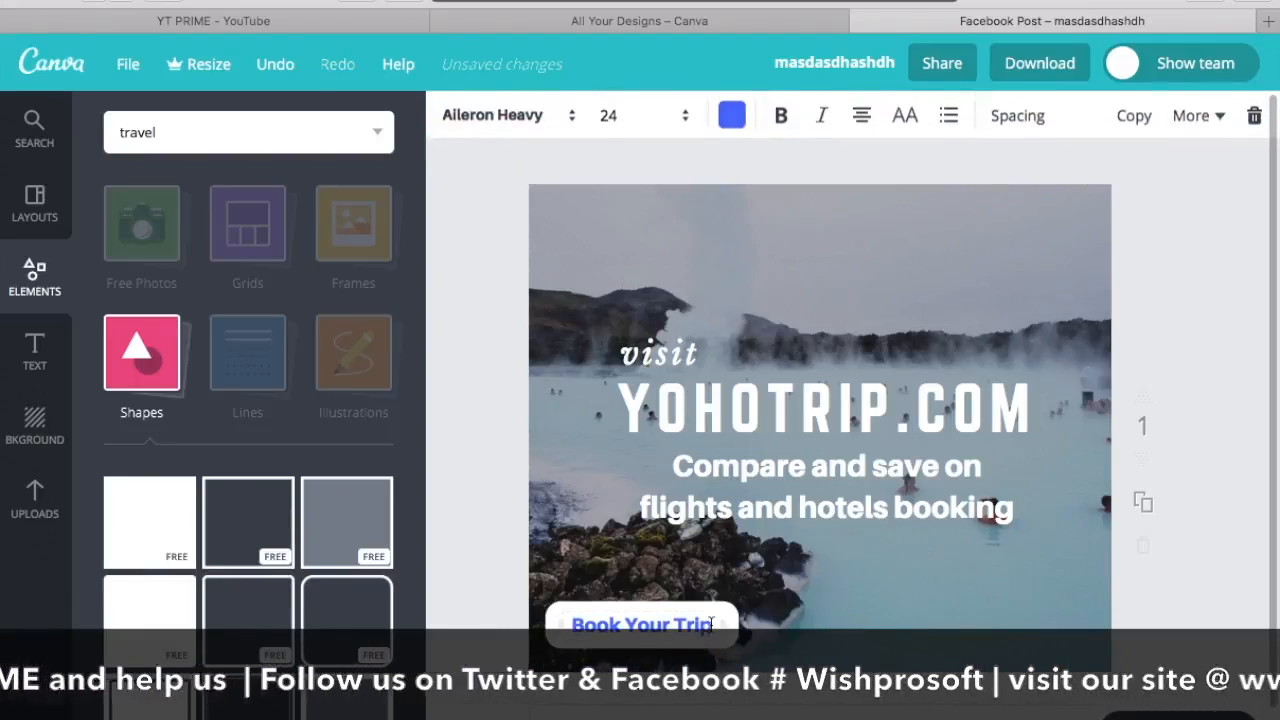
{"action": "left_click", "coordinate": [848, 631]}
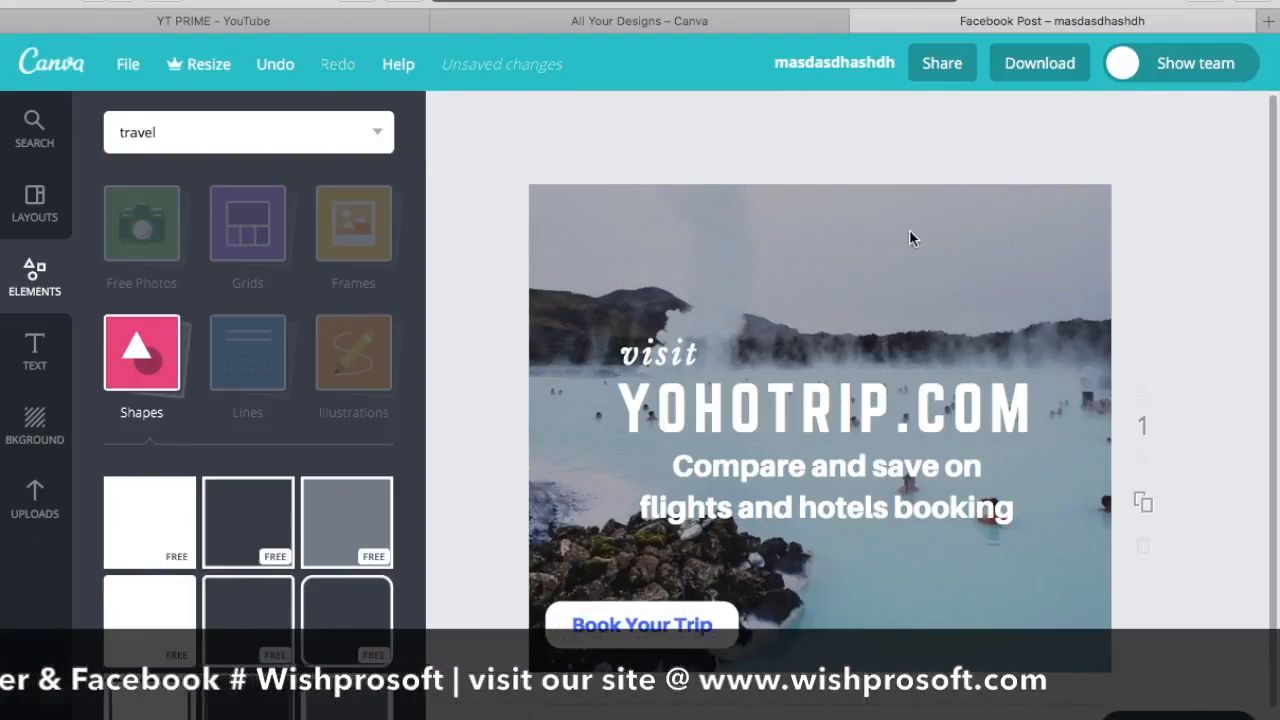
Step: Add another subheading, shift the "Book Your Trip" bar and its text up slightly, and place the new subheading beneath them
{"action": "left_click", "coordinate": [36, 365]}
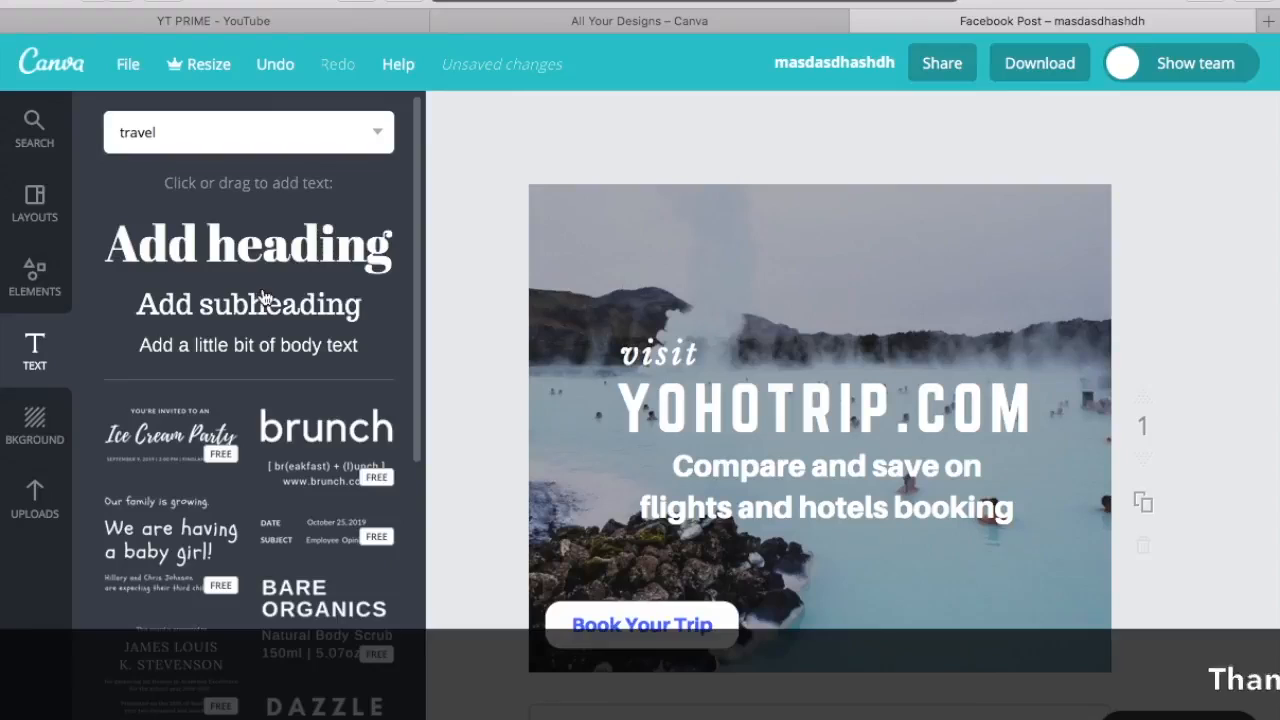
{"action": "left_click", "coordinate": [240, 308]}
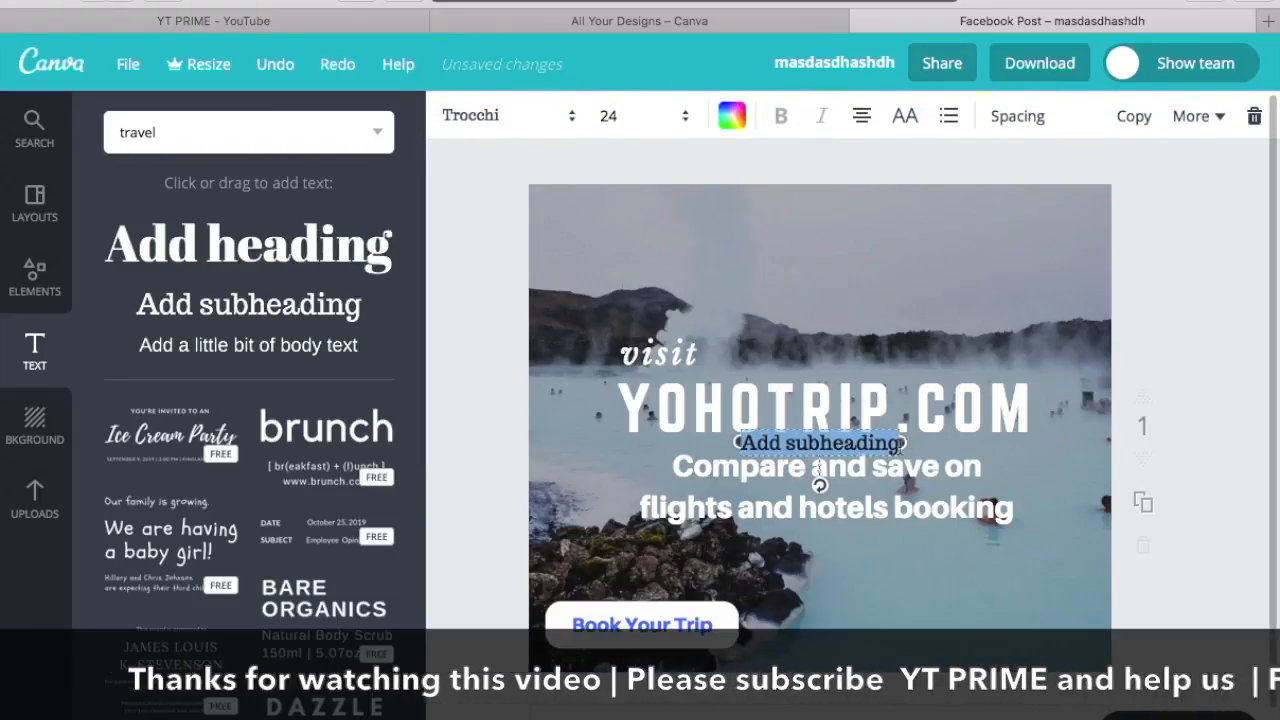
{"action": "left_click_drag", "start_coordinate": [630, 608], "coordinate": [628, 578]}
{"action": "left_click_drag", "start_coordinate": [635, 622], "coordinate": [631, 597]}
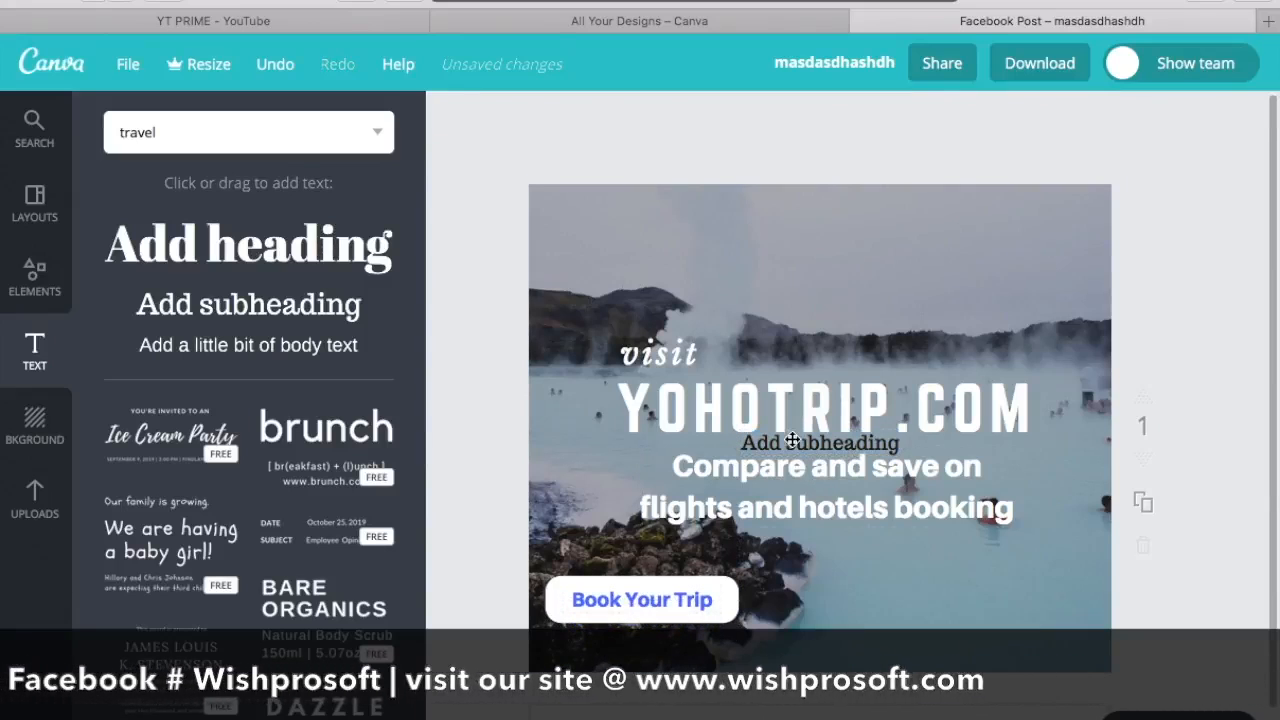
{"action": "left_click_drag", "start_coordinate": [792, 440], "coordinate": [665, 668]}
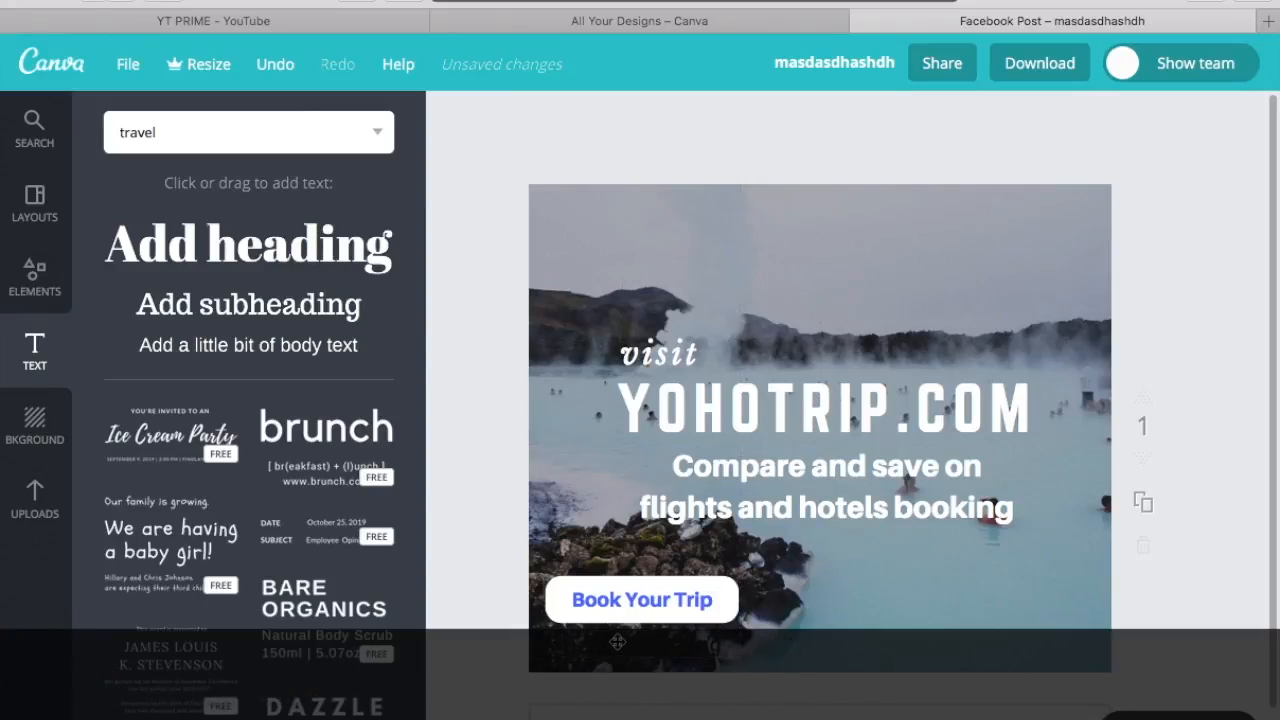
Step: Change the new subheading's text to "1000+ Sites compared" and colour it white
{"action": "left_click_drag", "start_coordinate": [617, 642], "coordinate": [618, 644]}
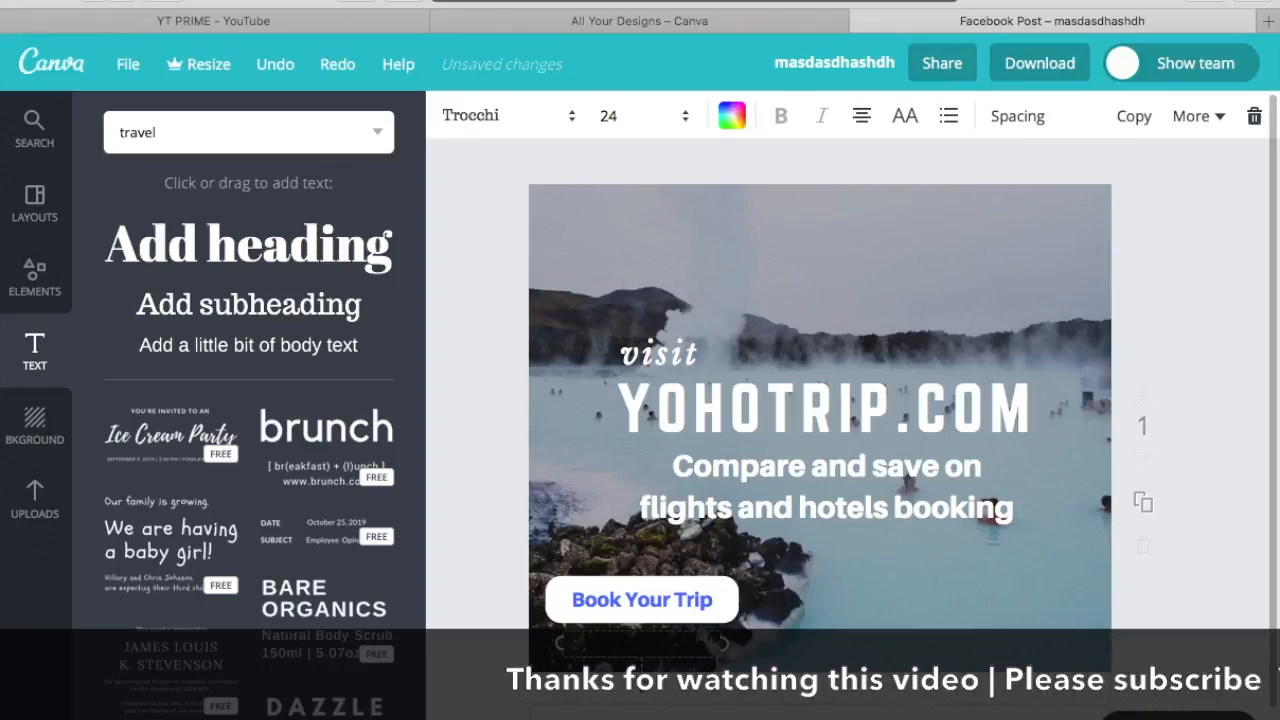
{"action": "left_click", "coordinate": [733, 118]}
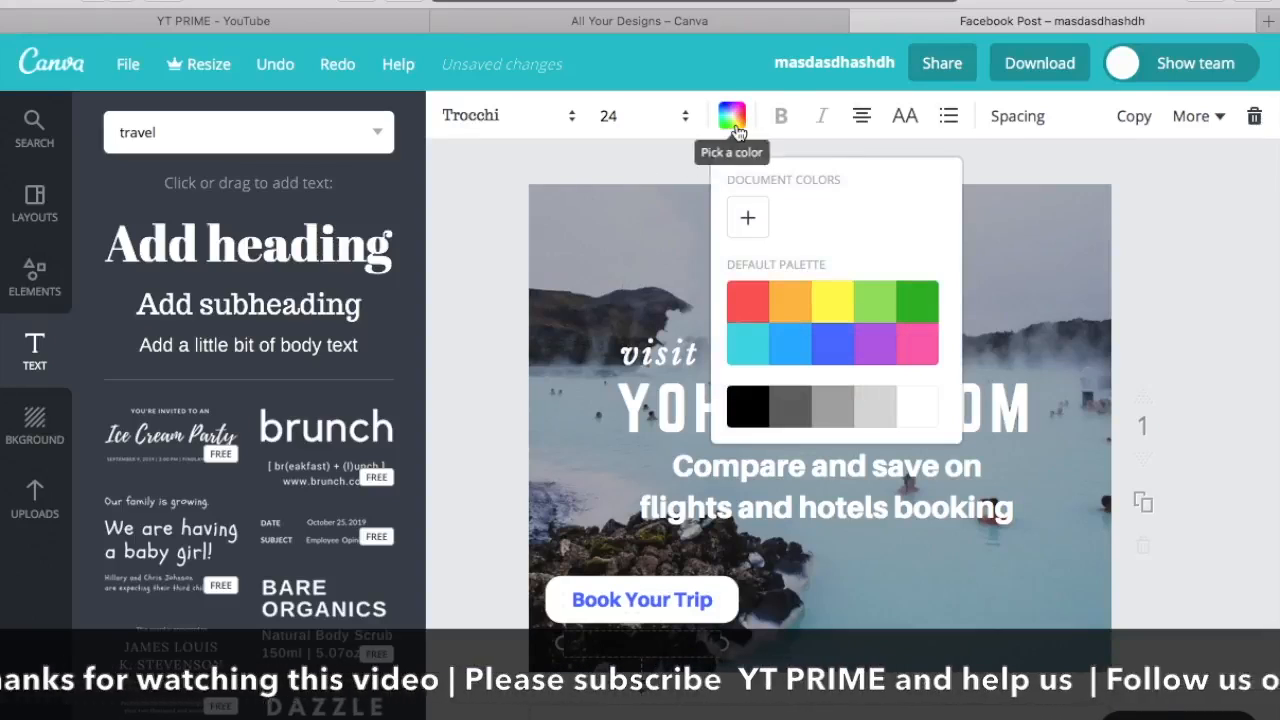
{"action": "left_click", "coordinate": [918, 407]}
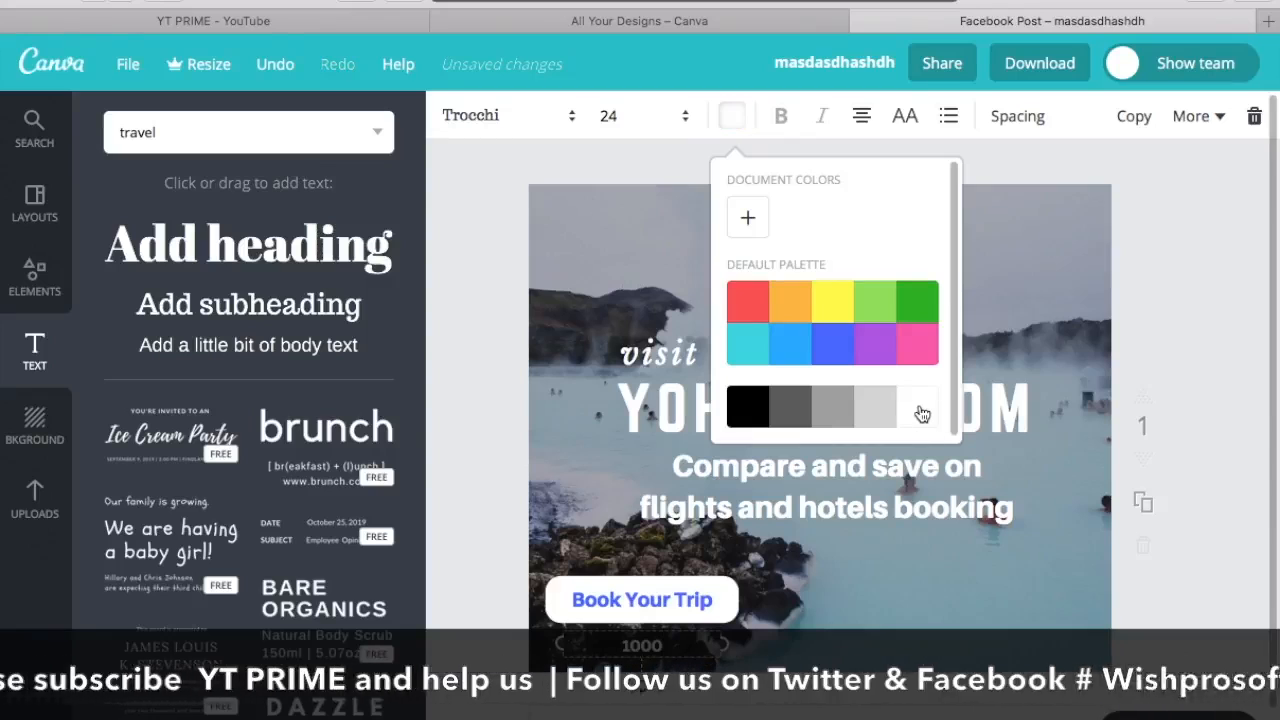
{"action": "type", "text": "+"}
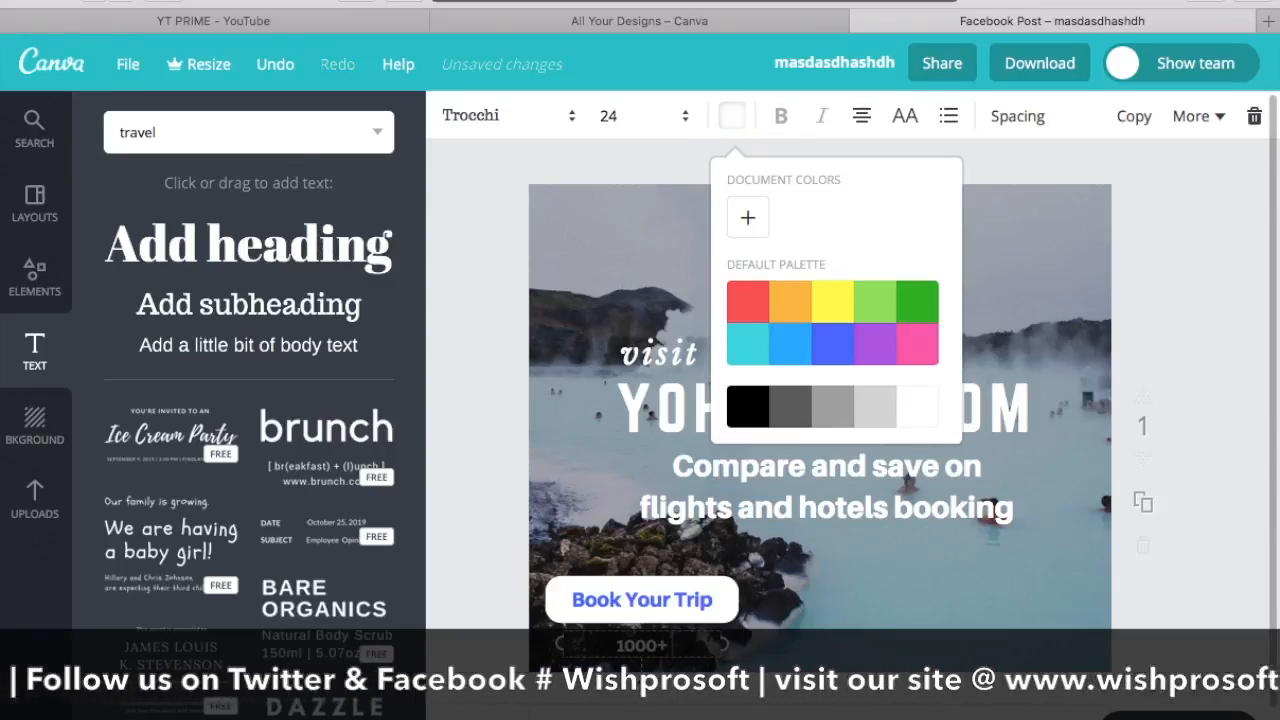
{"action": "type", "text": " Sites compared"}
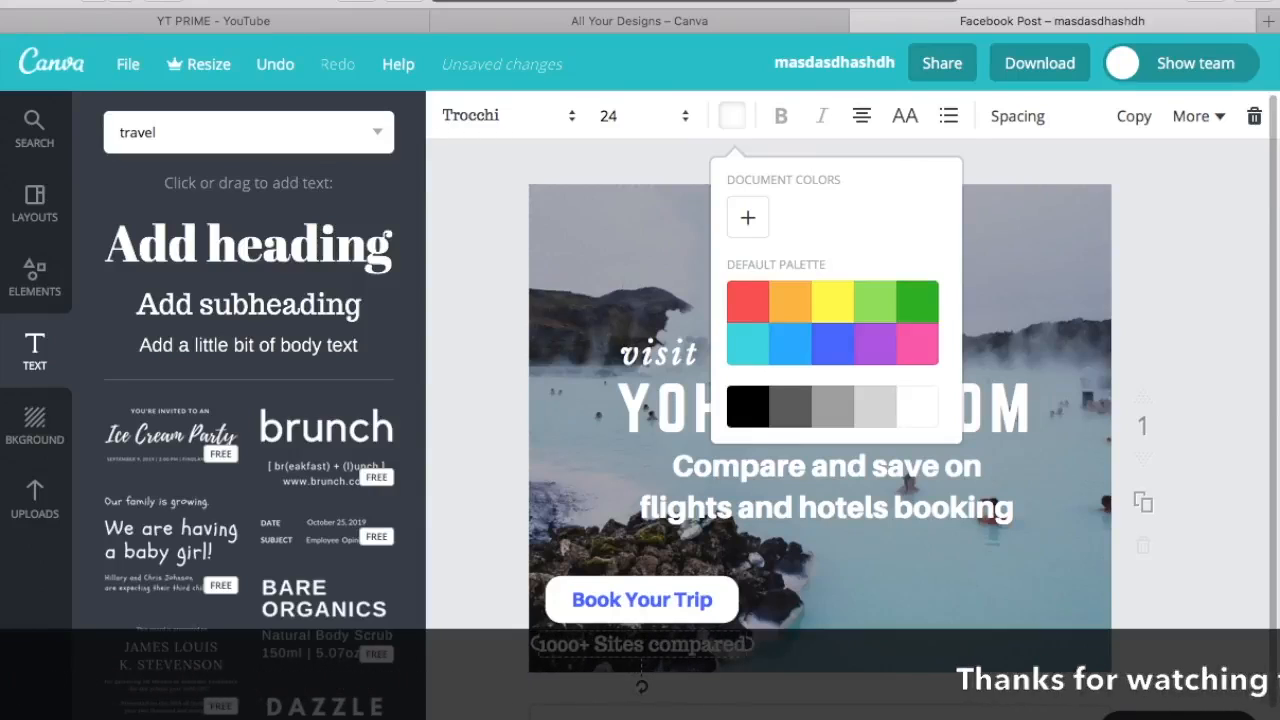
{"action": "left_click", "coordinate": [854, 642]}
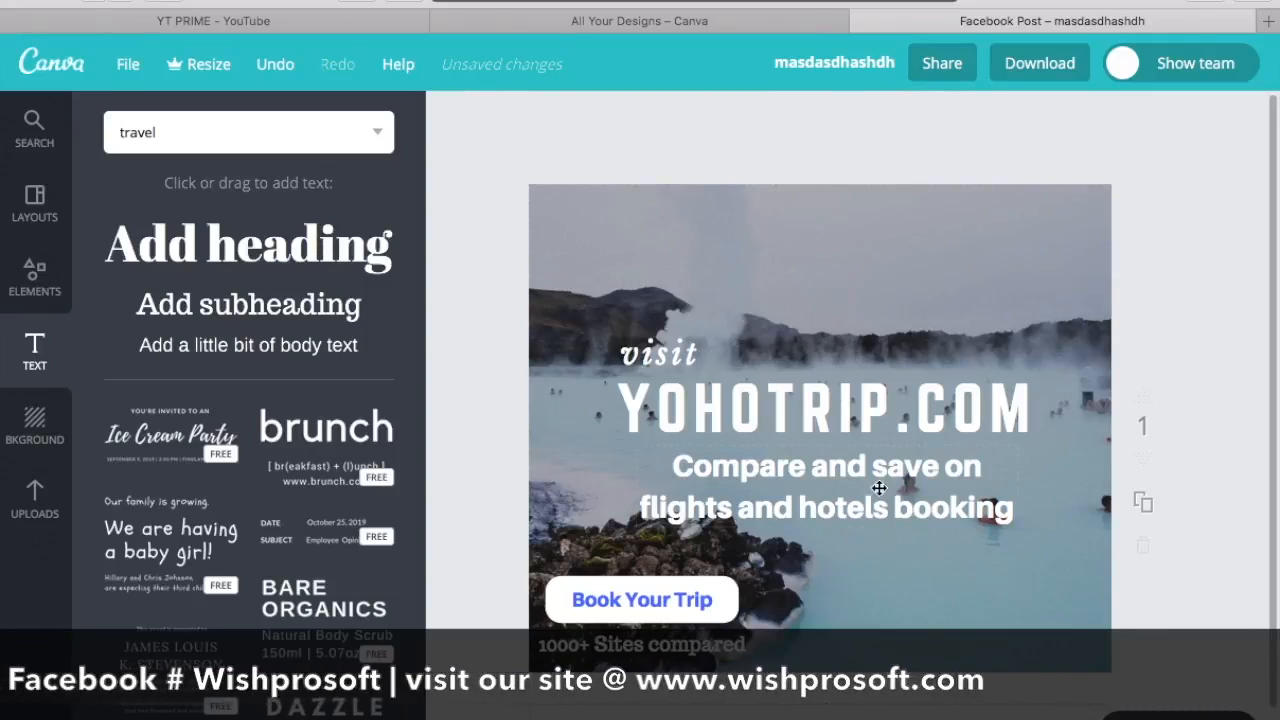
Step: Move the "visit", YOHOTRIP.COM and "Compare and save" texts further up, and shift "visit" slightly left
{"action": "left_click_drag", "start_coordinate": [678, 357], "coordinate": [670, 327]}
{"action": "left_click_drag", "start_coordinate": [769, 408], "coordinate": [767, 383]}
{"action": "left_click_drag", "start_coordinate": [819, 466], "coordinate": [821, 440]}
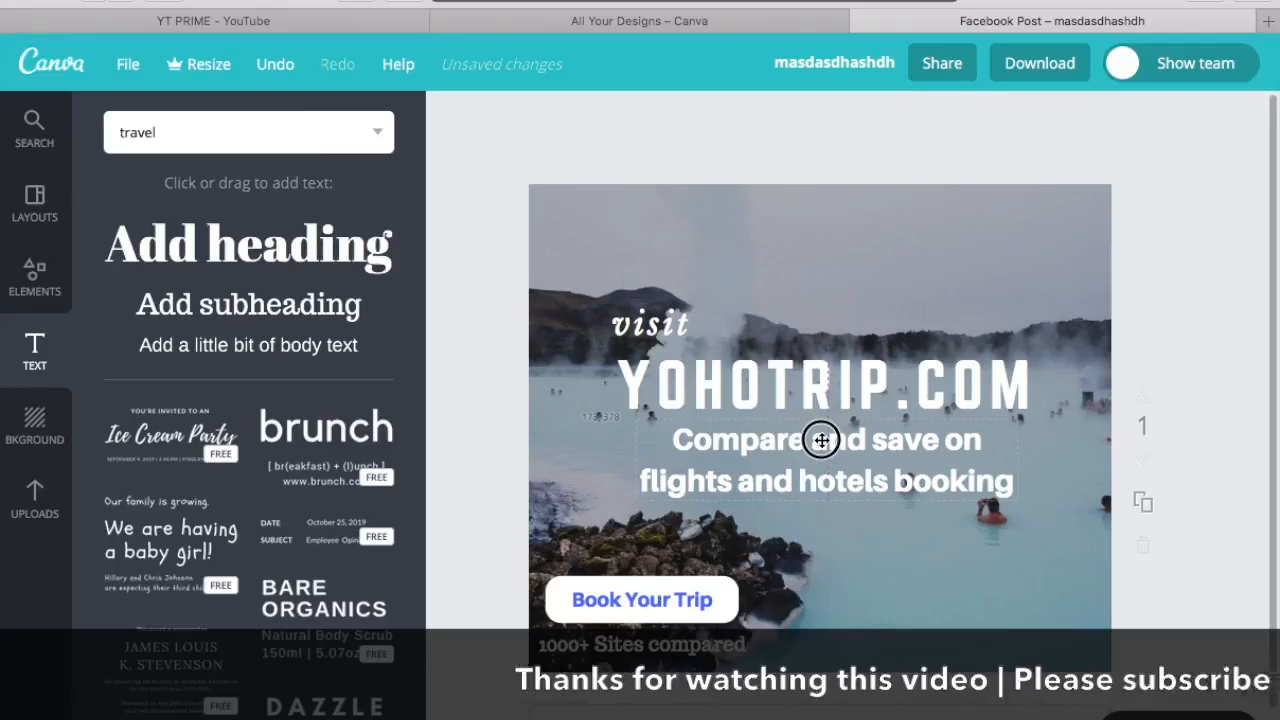
{"action": "left_click", "coordinate": [1177, 286]}
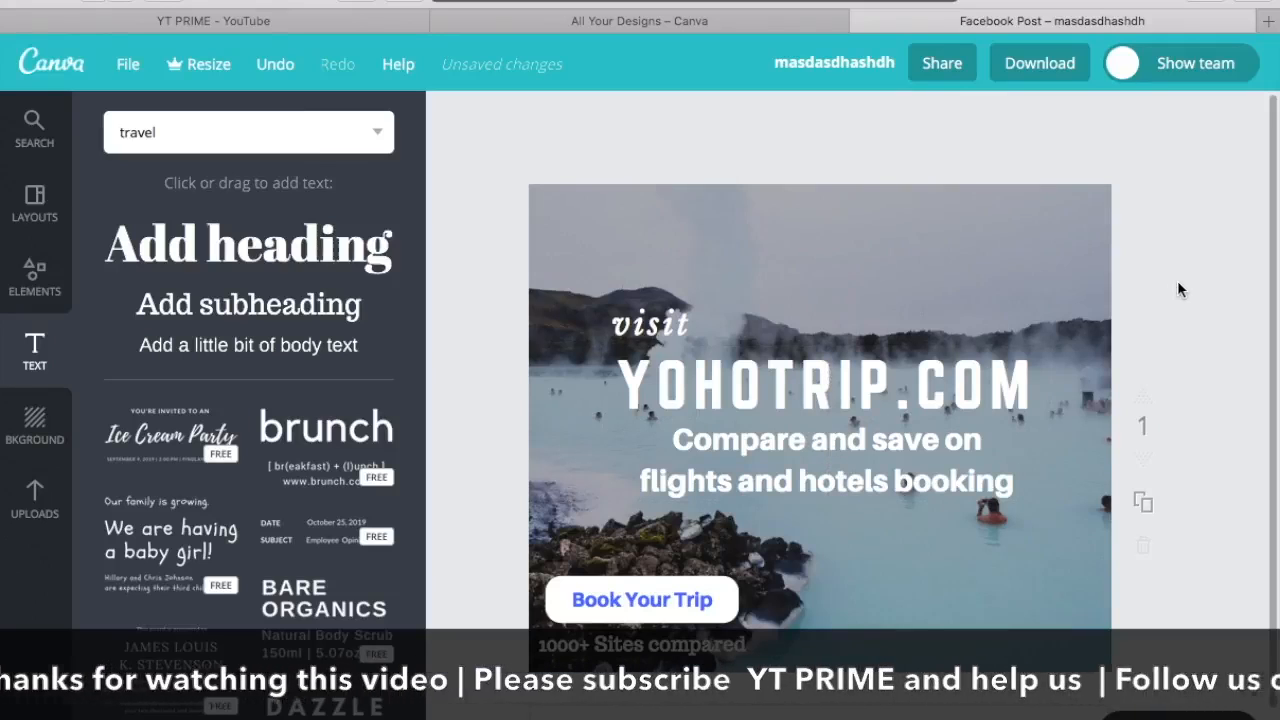
{"action": "left_click_drag", "start_coordinate": [643, 324], "coordinate": [615, 323]}
{"action": "left_click", "coordinate": [1206, 253]}
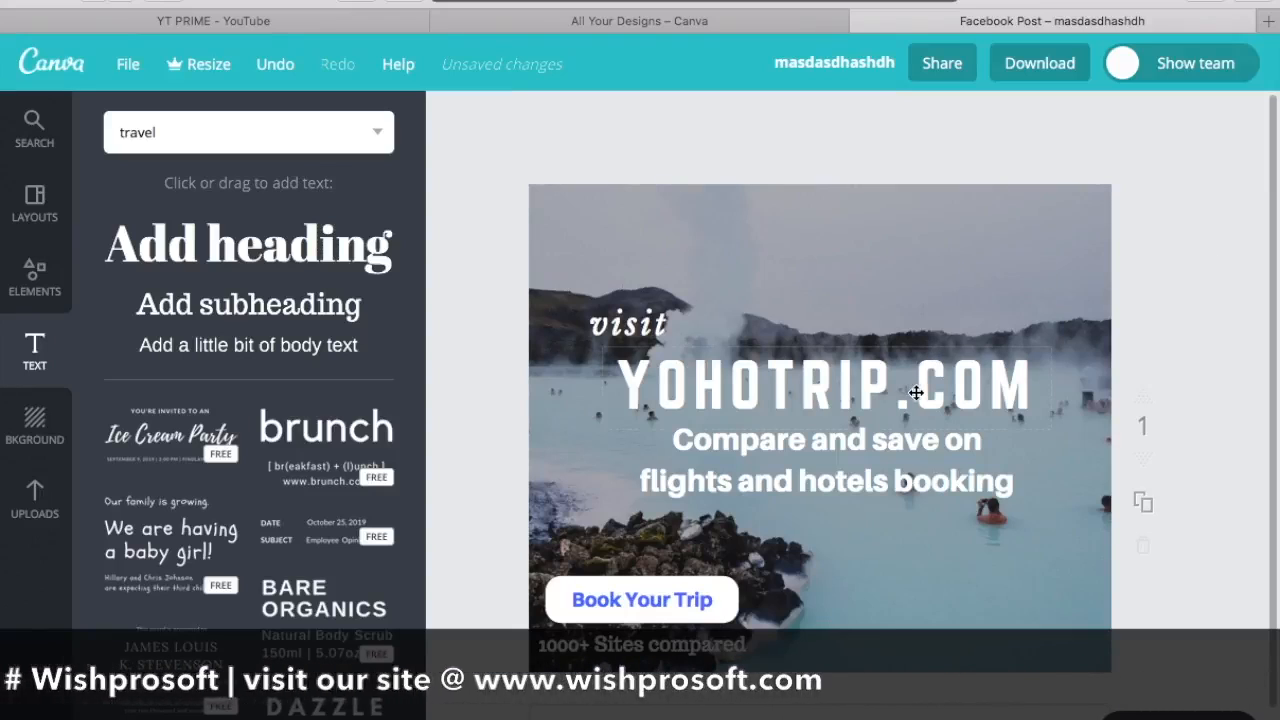
Step: Remove ".COM" from the main title so it reads YOHOTRIP
{"action": "left_click", "coordinate": [1031, 377]}
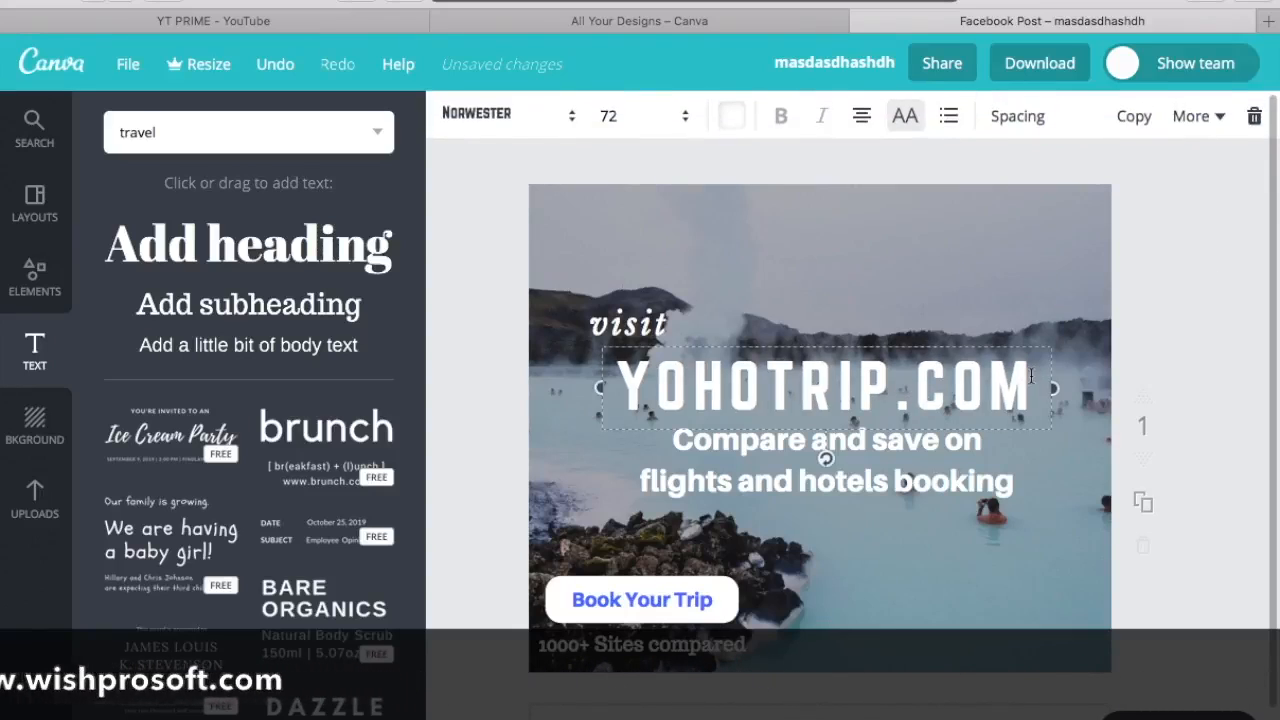
{"action": "left_click", "coordinate": [1032, 377]}
{"action": "key", "text": "BackSpace"}
{"action": "key", "text": "BackSpace"}
{"action": "key", "text": "BackSpace"}
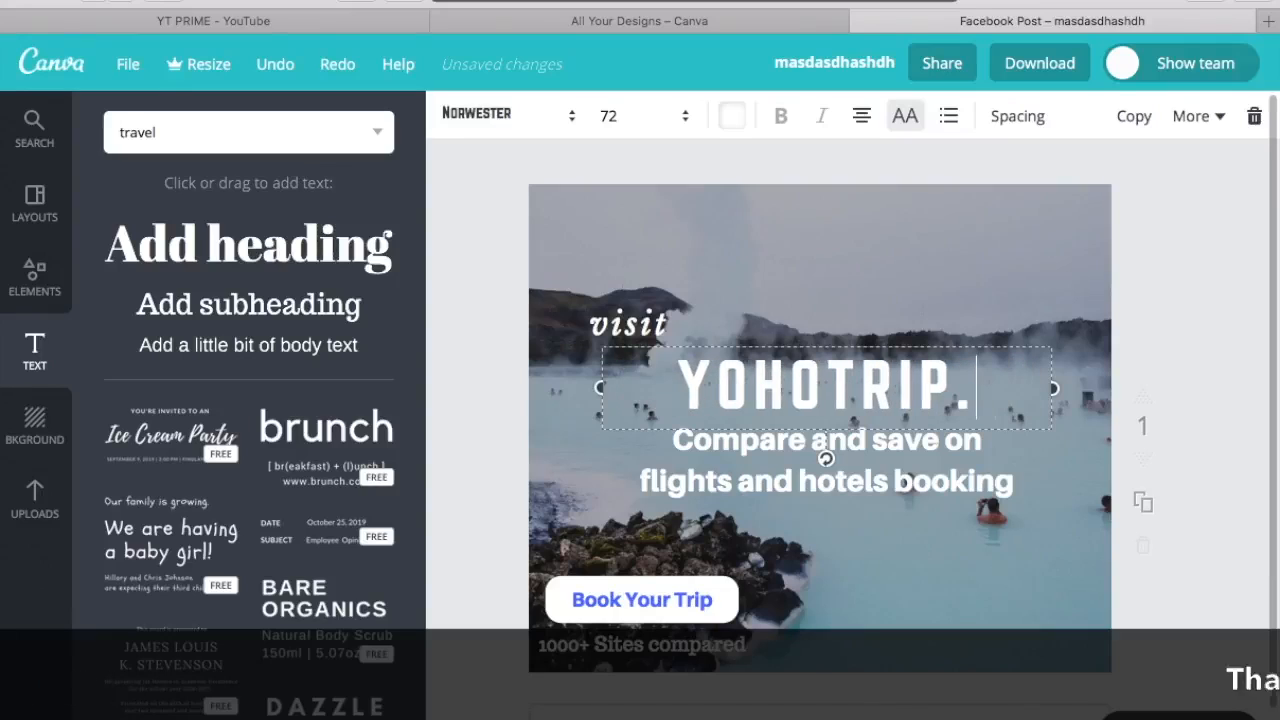
{"action": "key", "text": "BackSpace"}
{"action": "left_click", "coordinate": [1184, 293]}
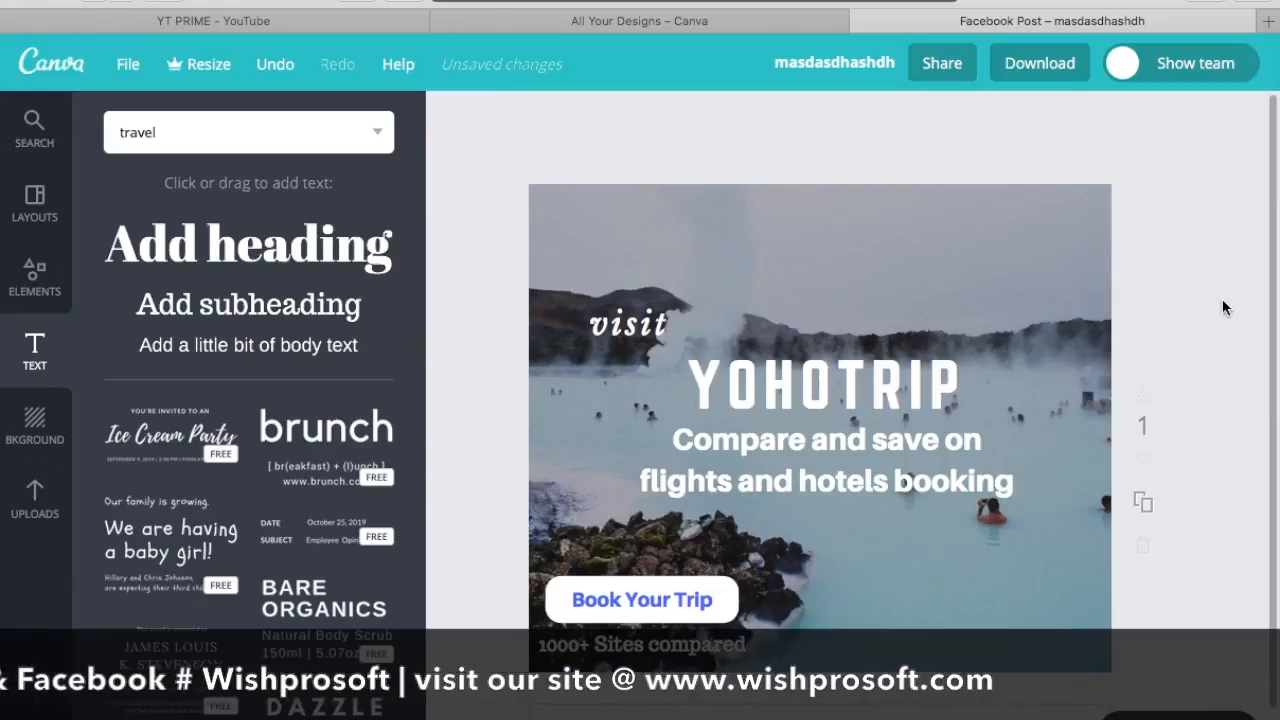
Step: Download the finished design and check the downloaded masdasdhashdh.png in a preview
{"action": "left_click", "coordinate": [1030, 66]}
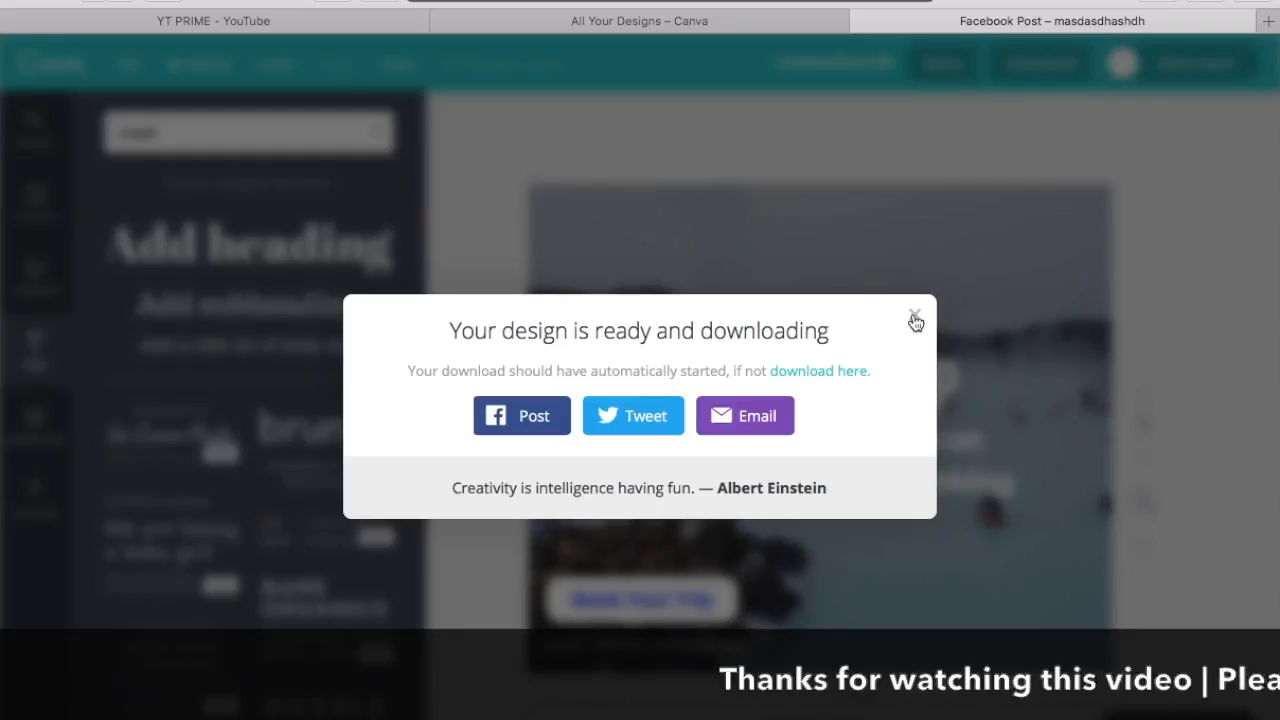
{"action": "left_click", "coordinate": [916, 322]}
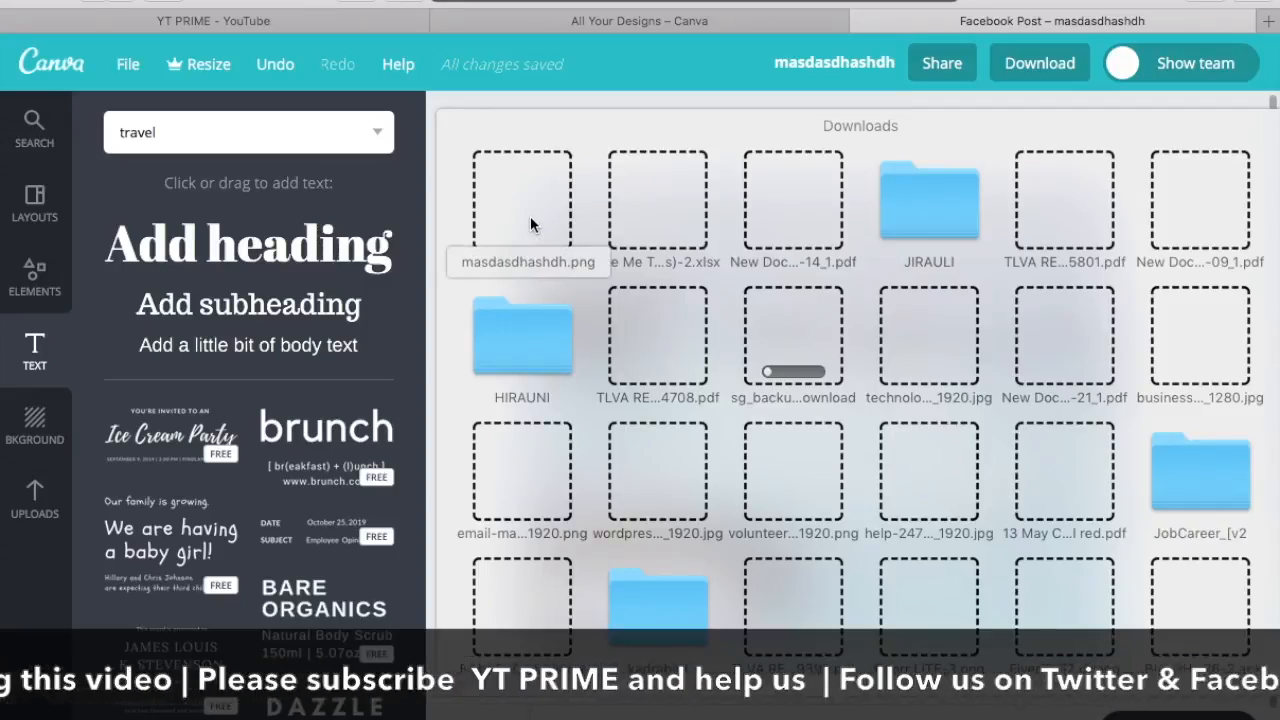
{"action": "left_click", "coordinate": [530, 224]}
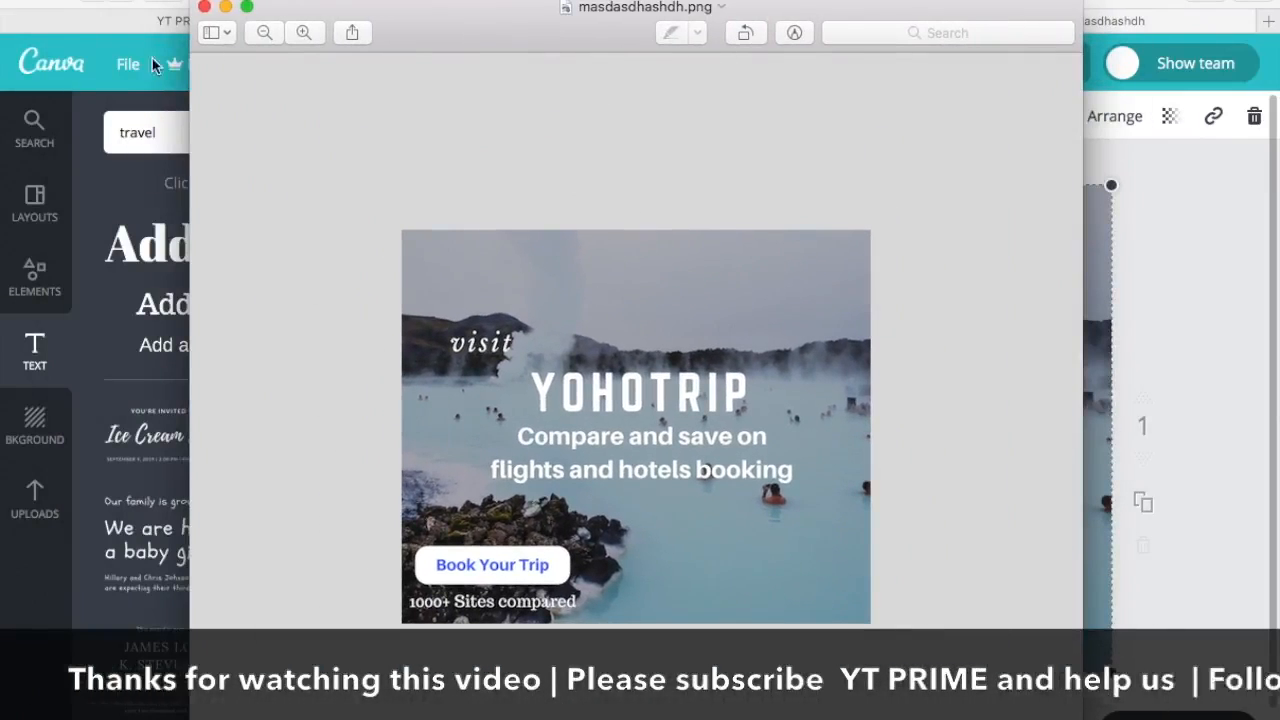
{"action": "left_click", "coordinate": [204, 7]}
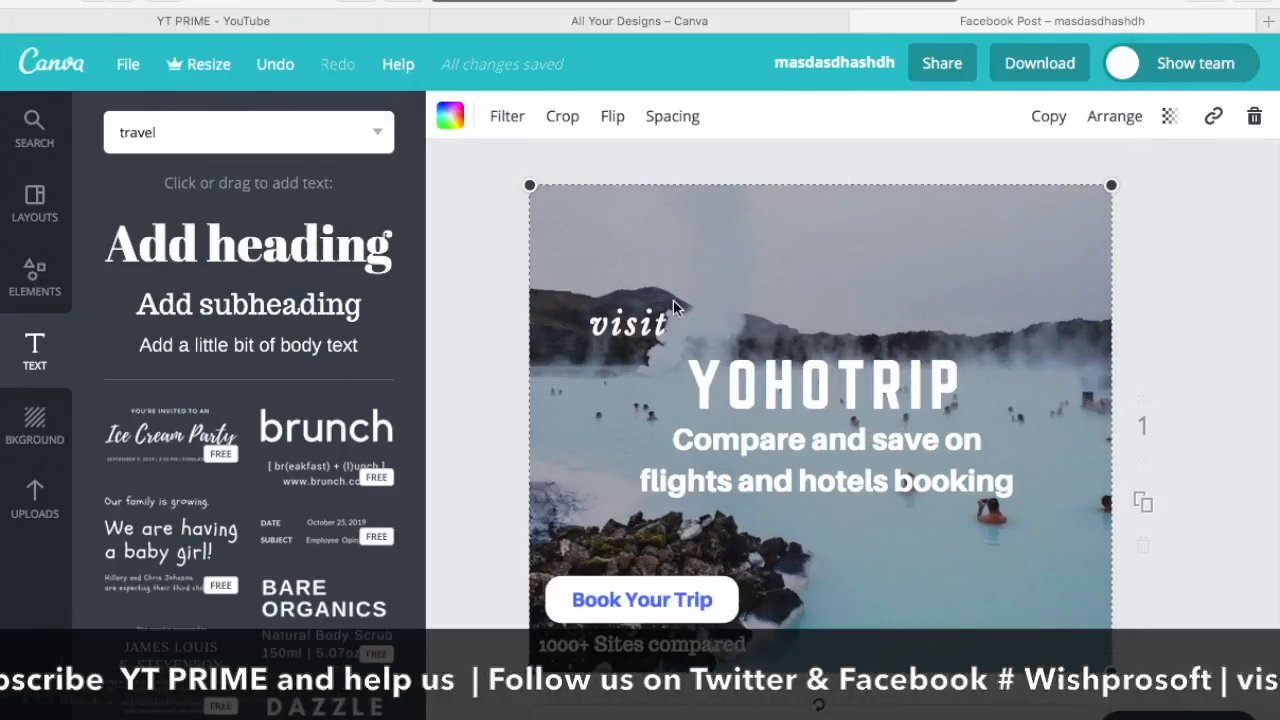